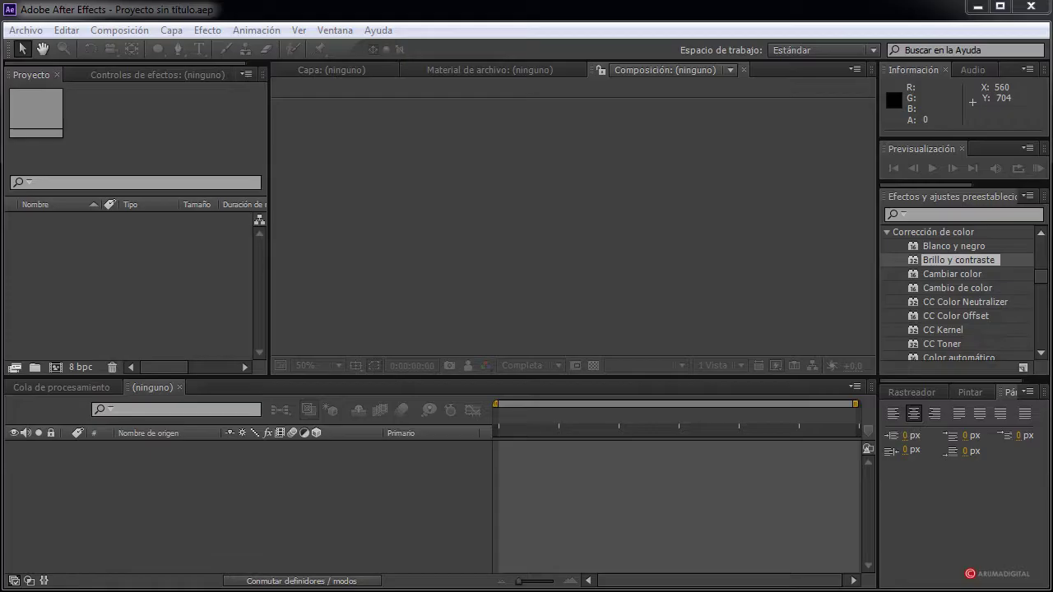
Create Comp 1 from the HDV/HDTV 720 25 preset: 1280×720, 25 fps, 0:00:22:14 long
click(125, 29)
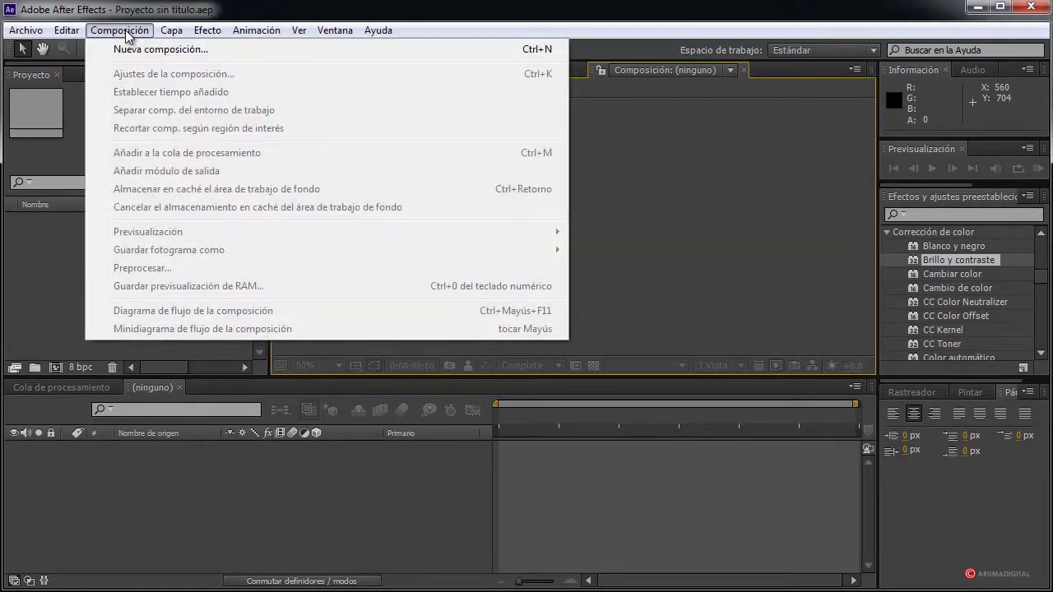
click(144, 52)
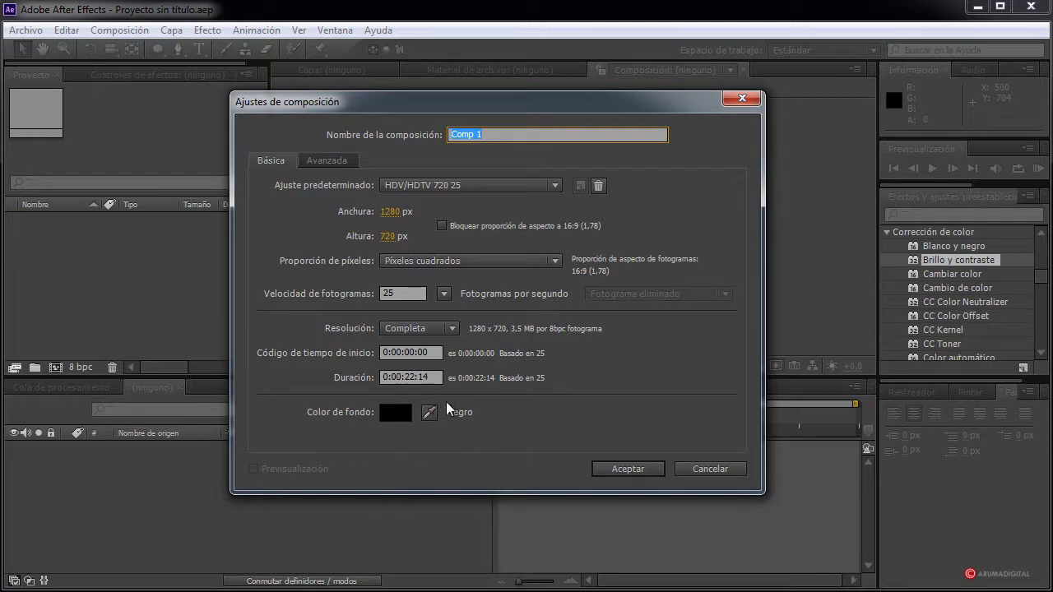
click(617, 464)
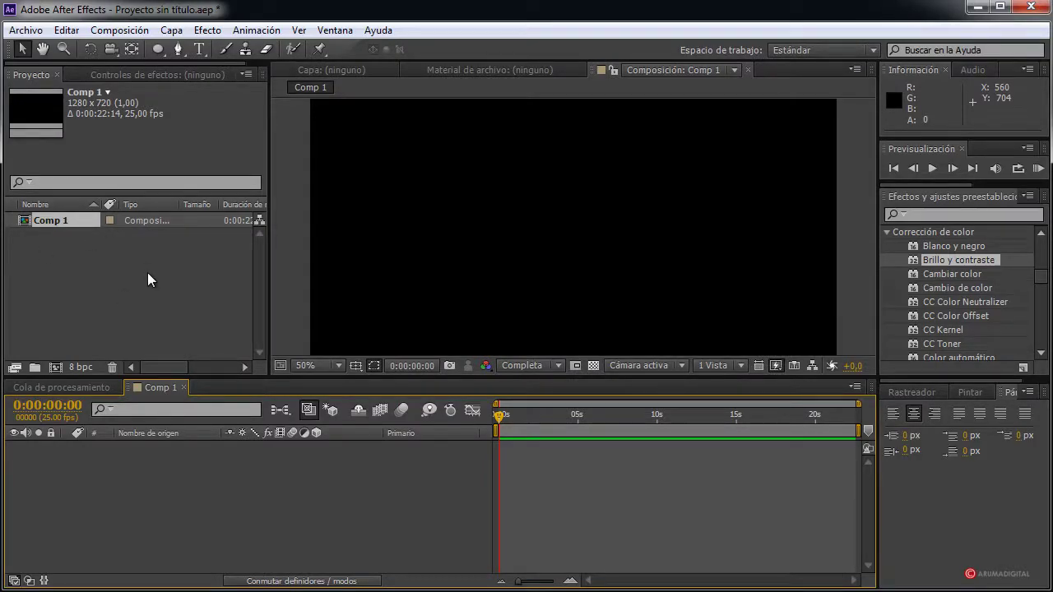
Import audio.mp3 and file0001347728569.jpg together into the Project panel
right_click(148, 274)
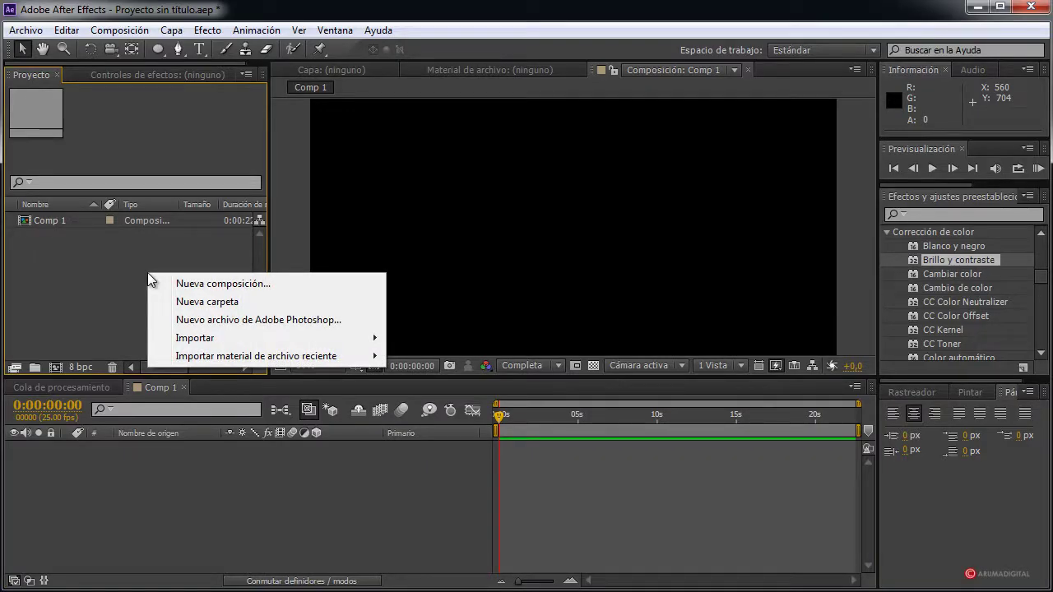
mouse_move(205, 339)
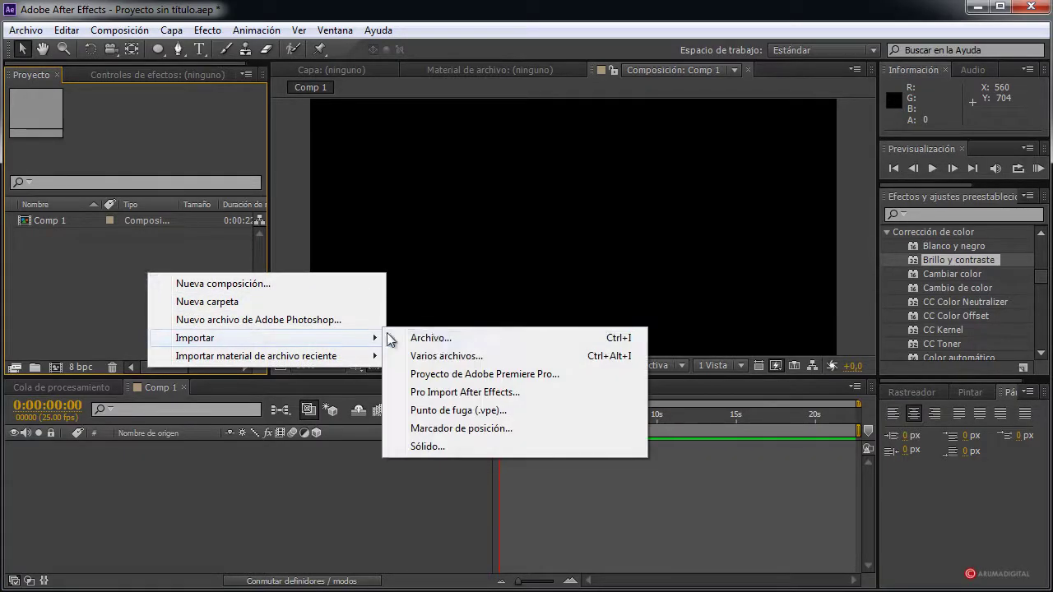
click(444, 339)
click(243, 288)
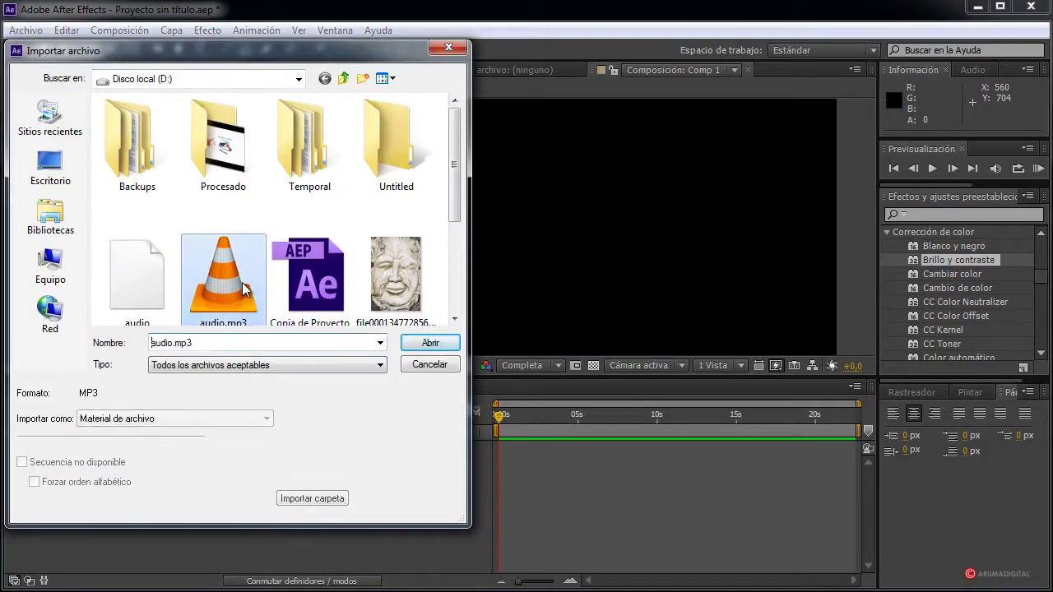
ctrl+click(413, 307)
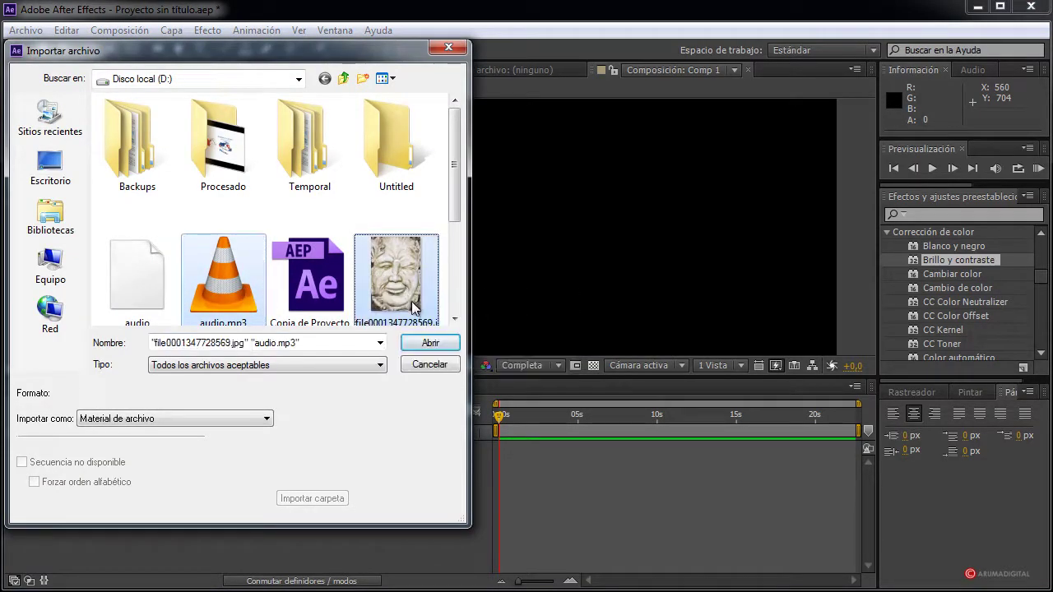
click(431, 343)
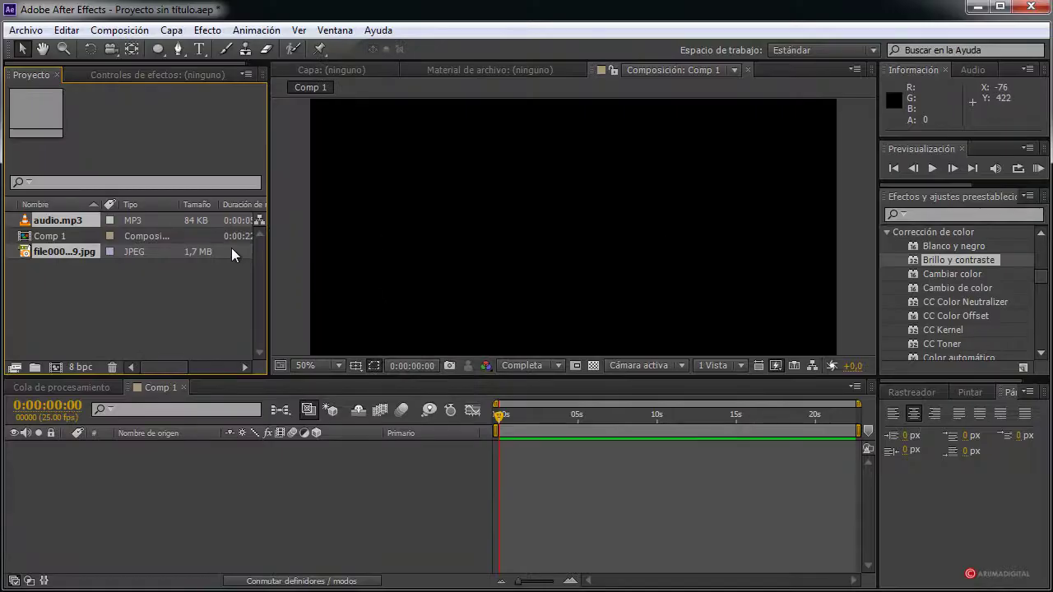
click(80, 270)
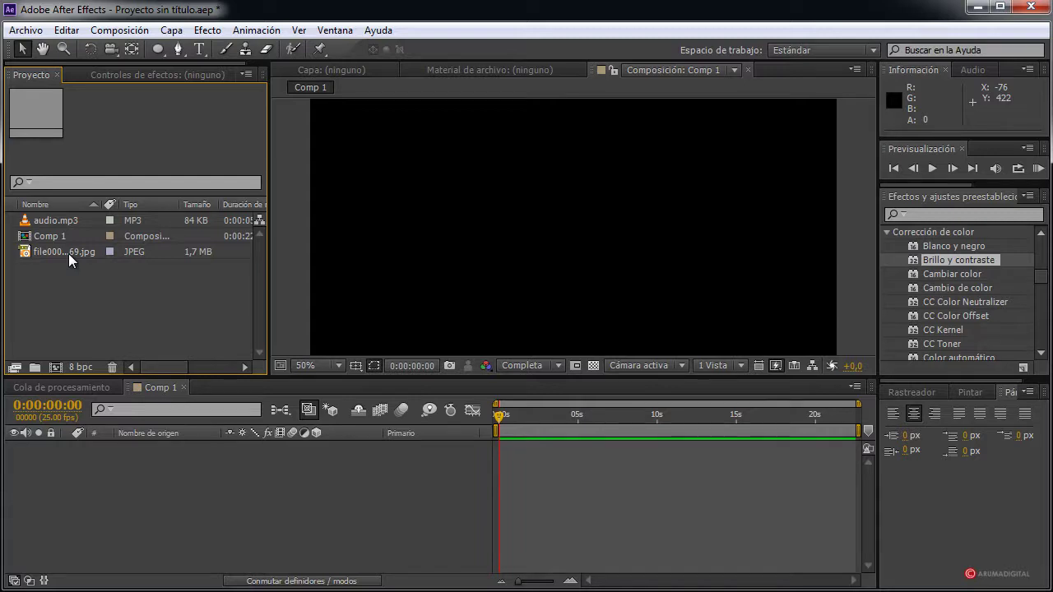
Add the stone face photo and audio.mp3 as layers in Comp 1
drag(68, 253, 66, 237)
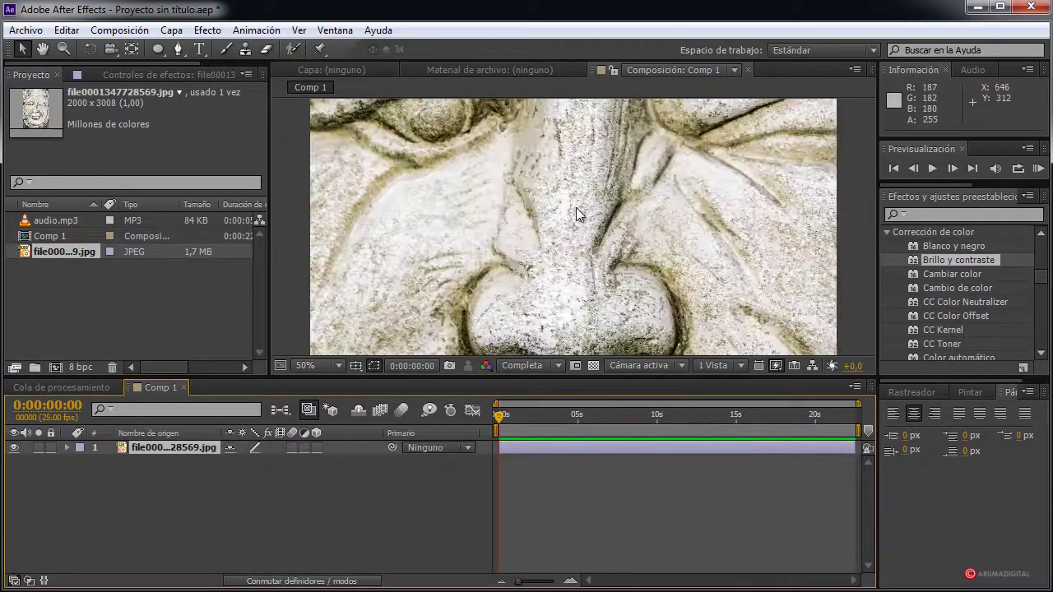
key(comma)
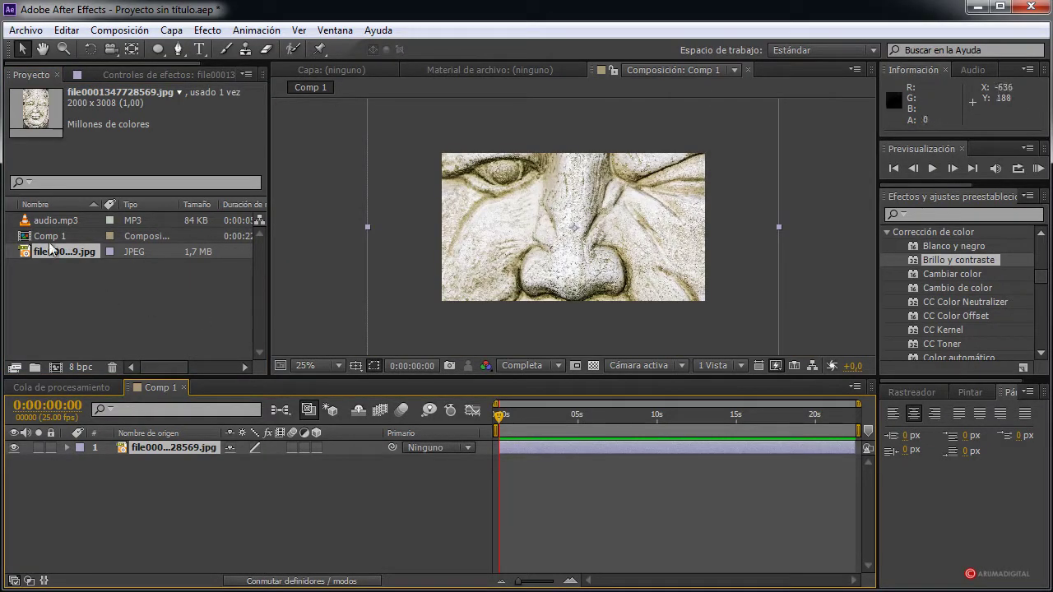
drag(72, 222, 61, 236)
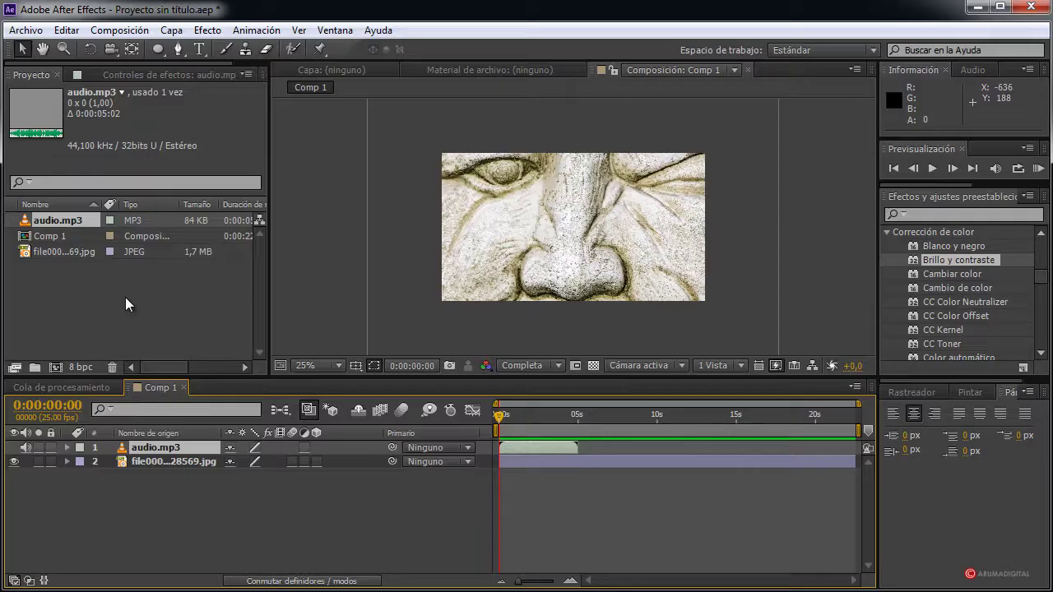
key(comma)
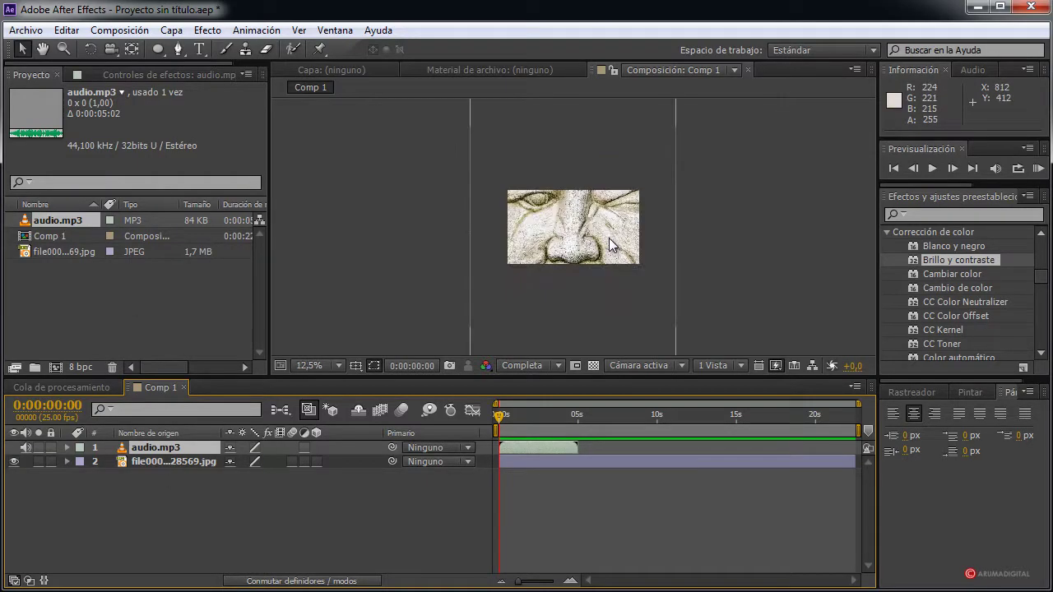
key(comma)
Scale the photo down to fill the frame height and nudge it upward
click(621, 158)
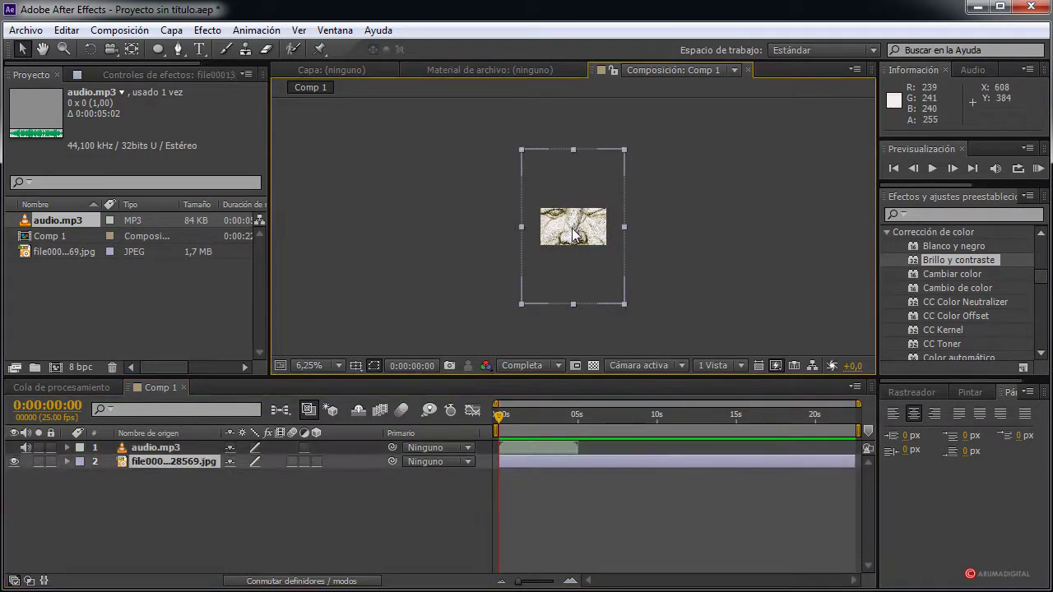
drag(624, 150, 603, 187)
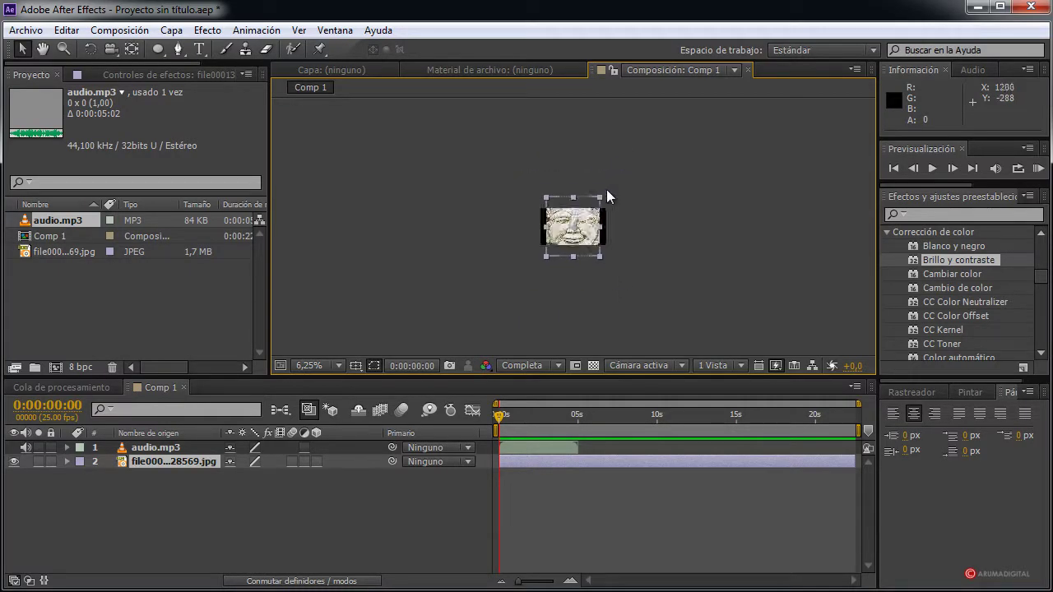
mouse_move(603, 187)
mouse_down()
mouse_move(626, 168)
mouse_move(607, 191)
mouse_up()
key(period)
key(period)
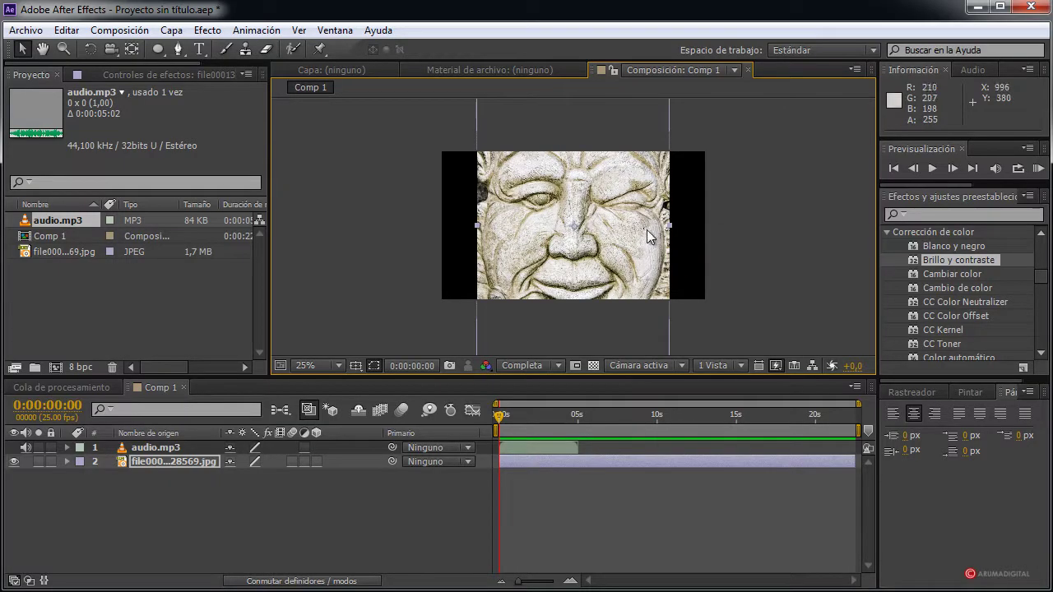
key(shift+Up)
key(shift+Up)
key(shift+Up)
key(shift+Up)
key(shift+Up)
key(shift+Up)
key(shift+Up)
key(shift+Up)
key(shift+Up)
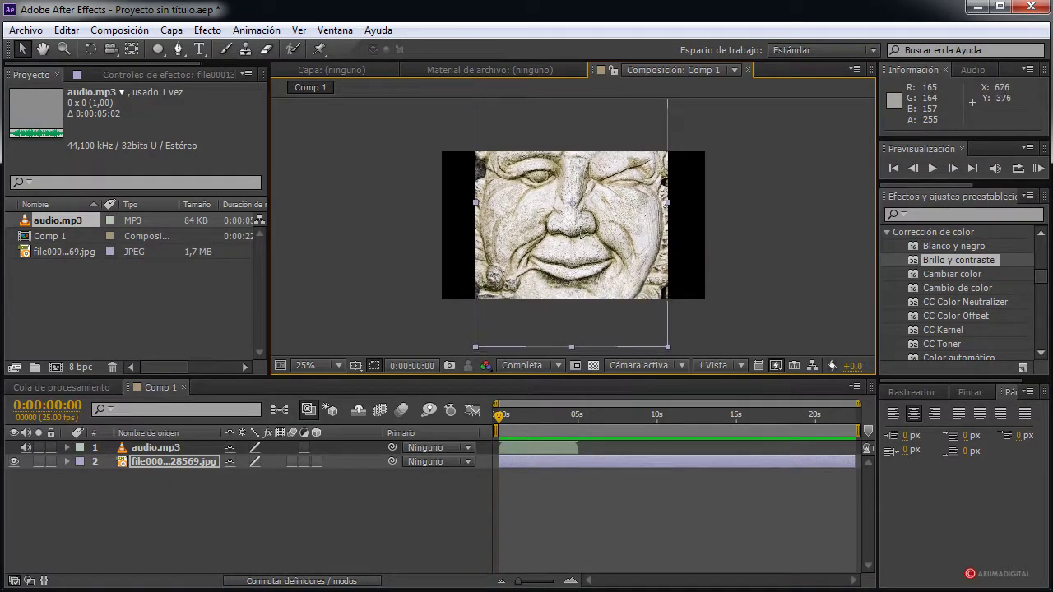
key(shift+Up)
key(shift+Up)
key(shift+Up)
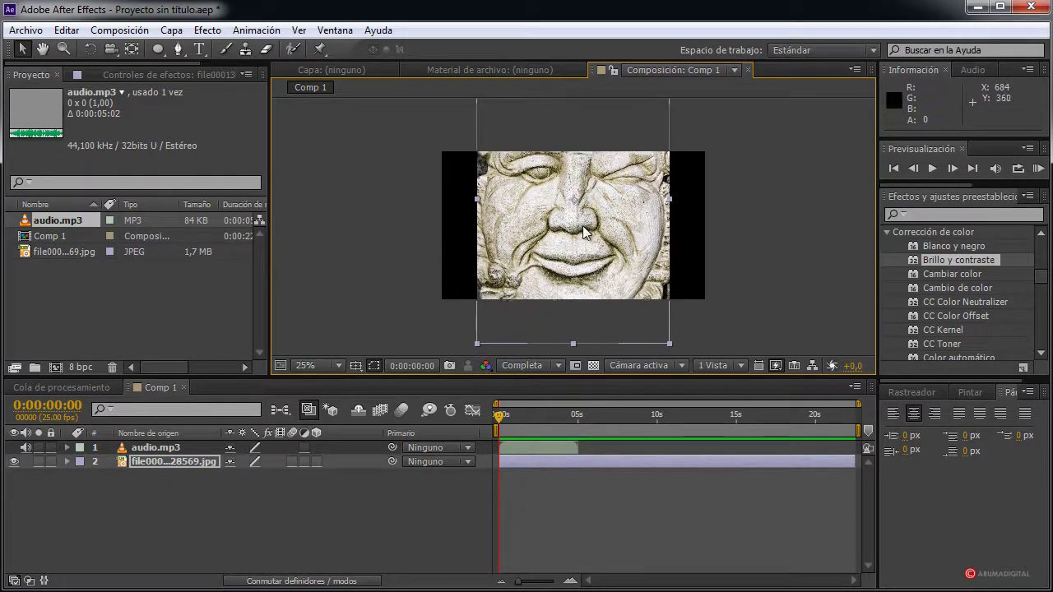
key(period)
key(comma)
key(period)
key(comma)
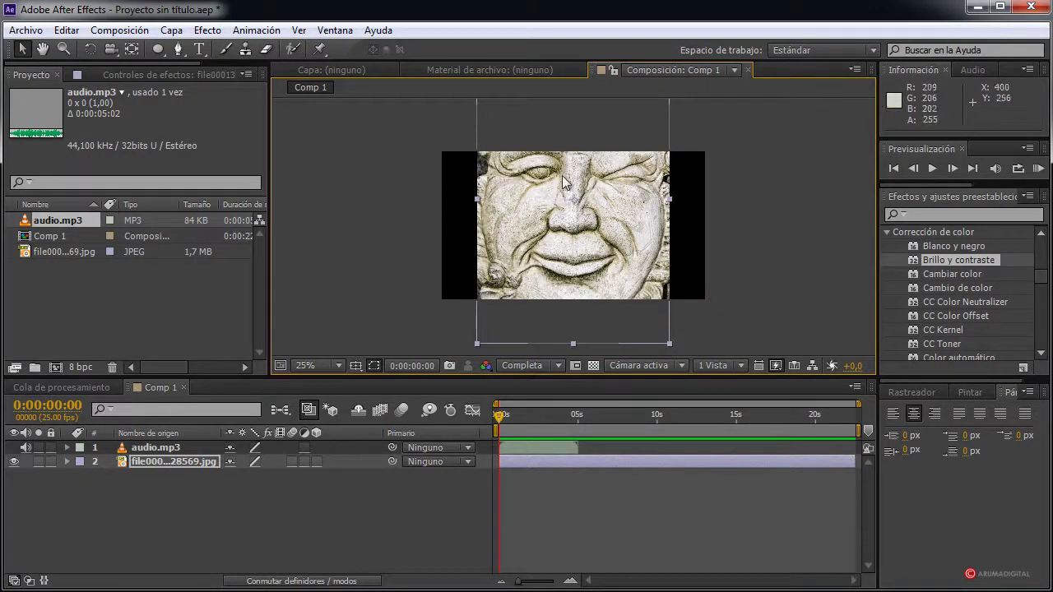
Stack the photo layer above the audio.mp3 layer in the timeline
click(745, 231)
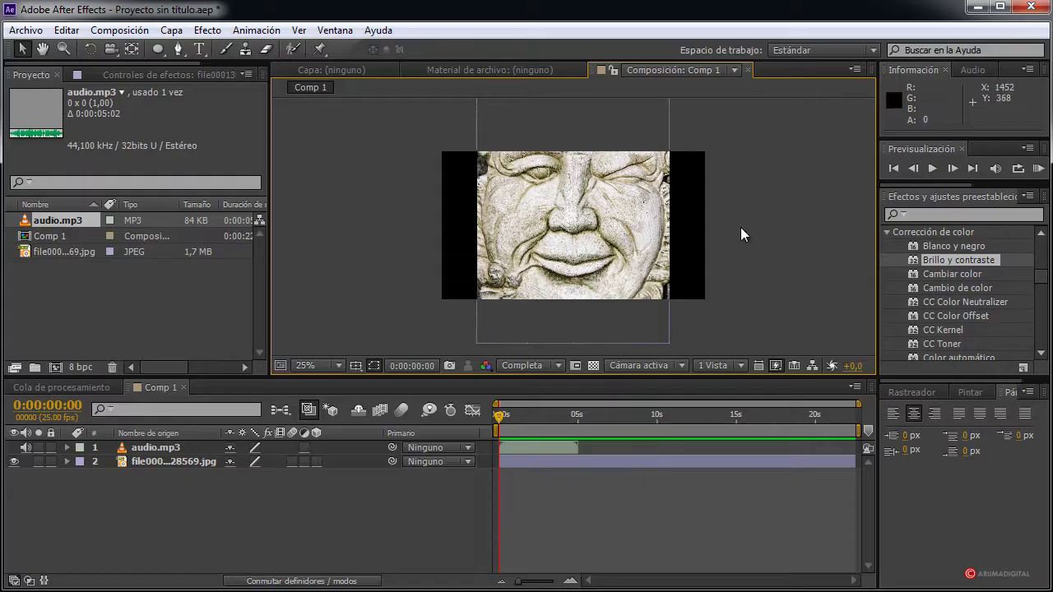
key(period)
key(comma)
key(period)
key(comma)
key(period)
scroll(705, 247, down, 2)
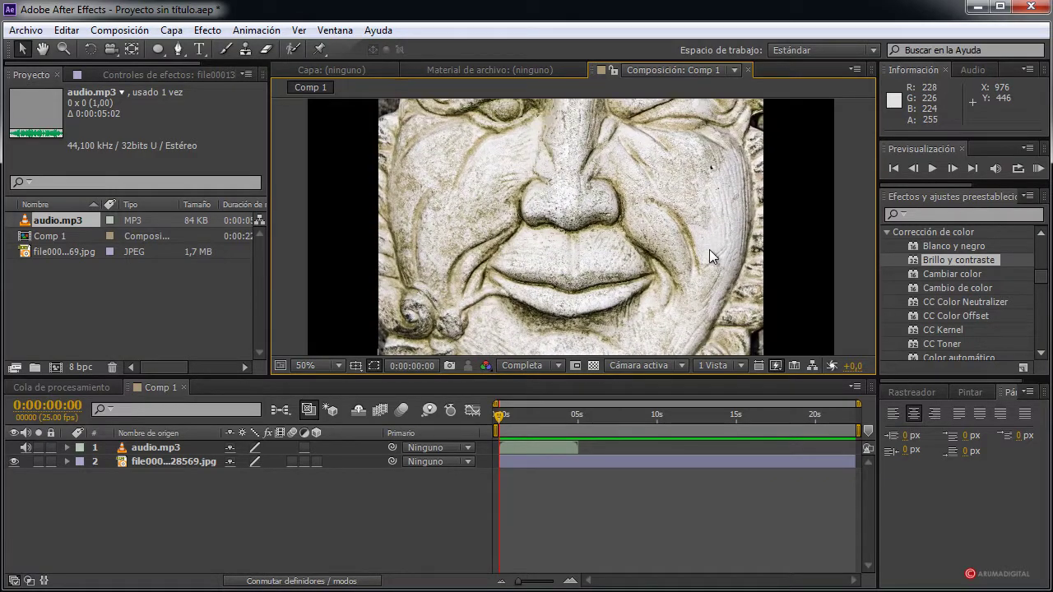
key(comma)
drag(162, 462, 157, 470)
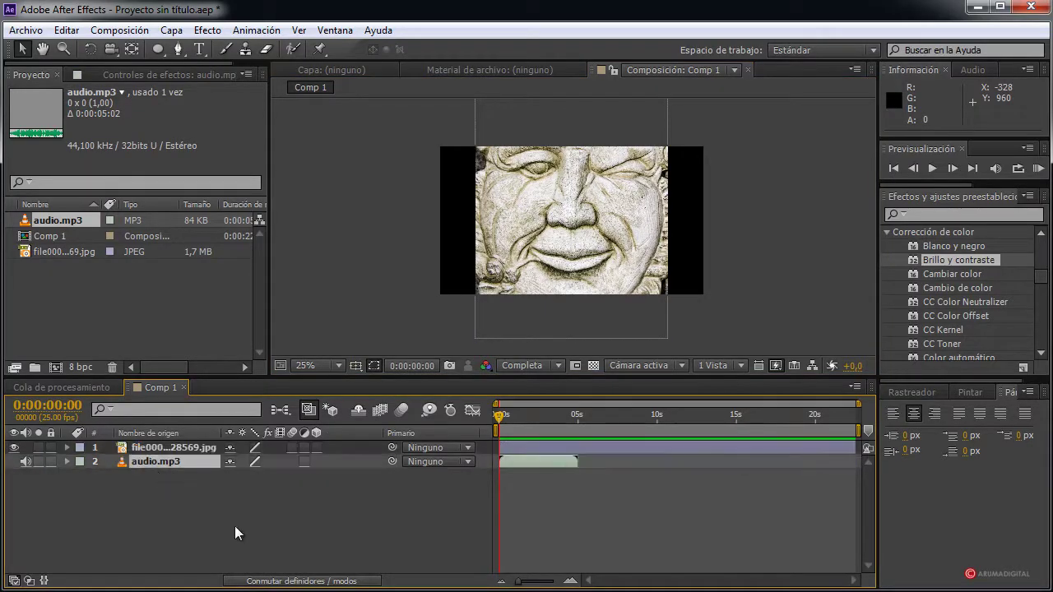
Duplicate the stone face photo layer with Ctrl+D
click(182, 446)
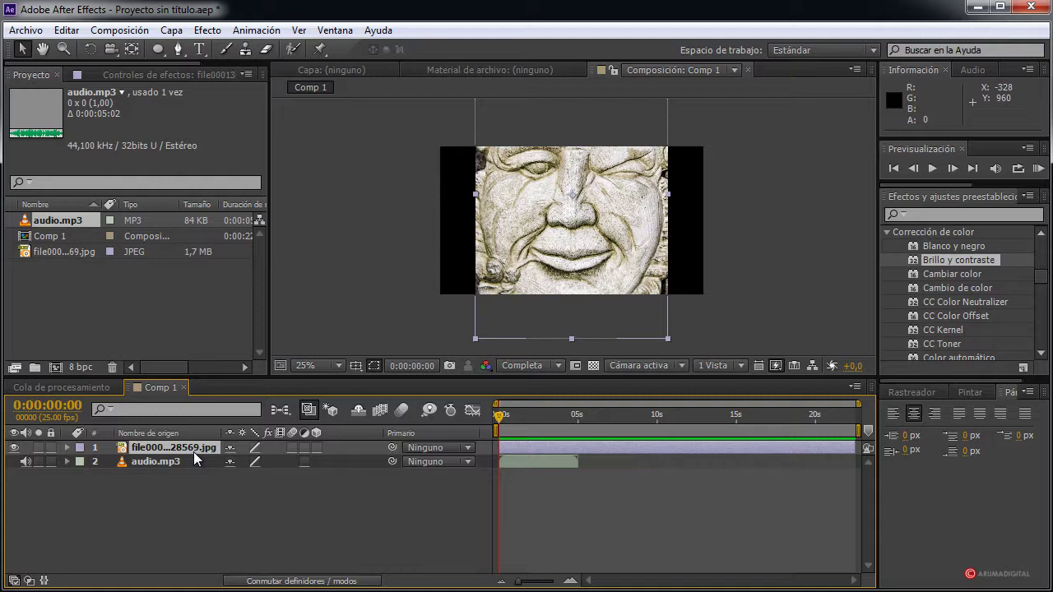
key(ctrl+d)
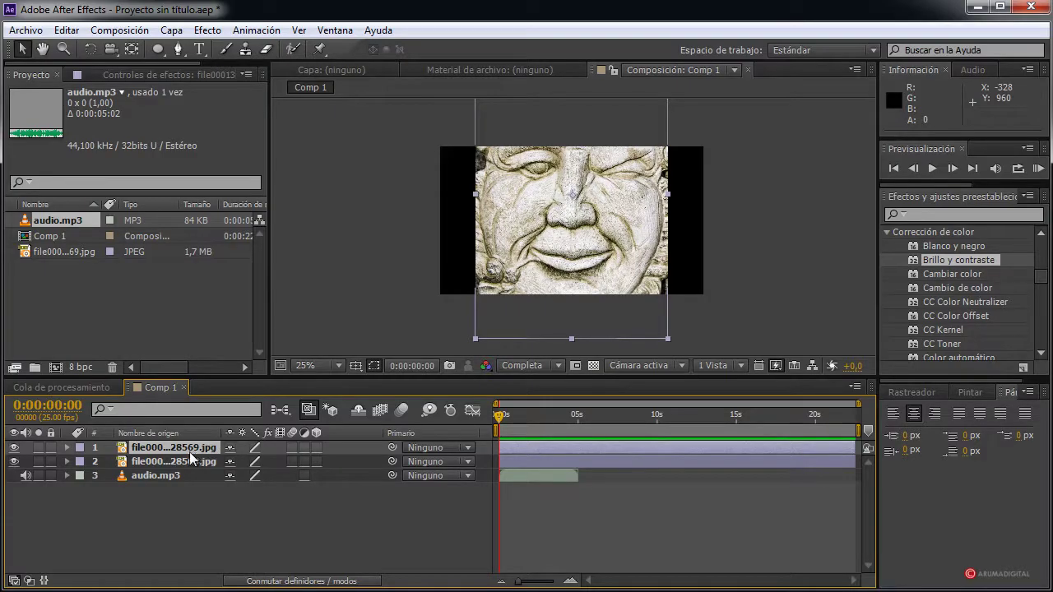
key(period)
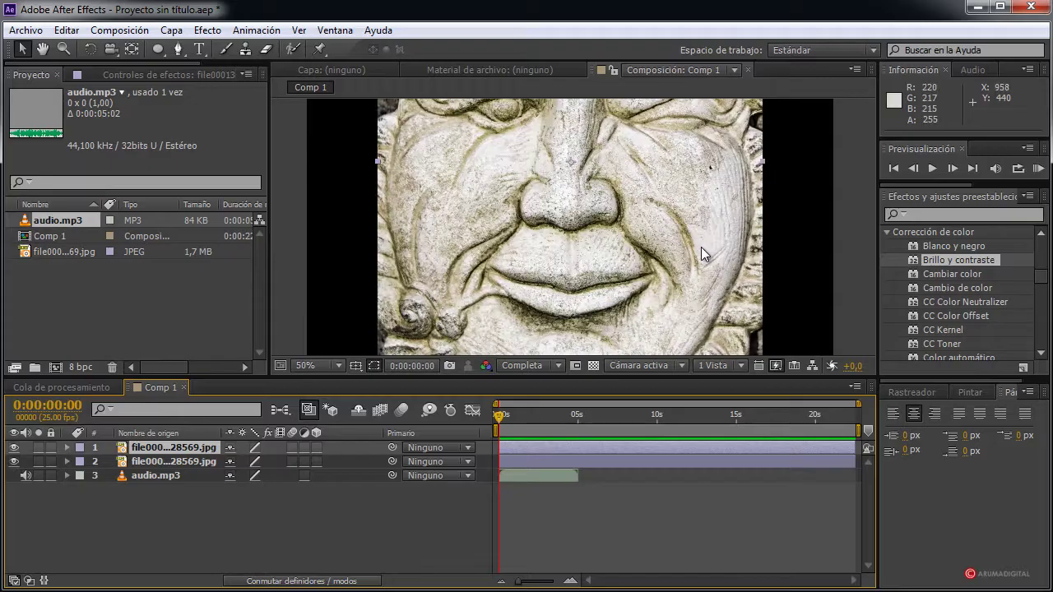
key(comma)
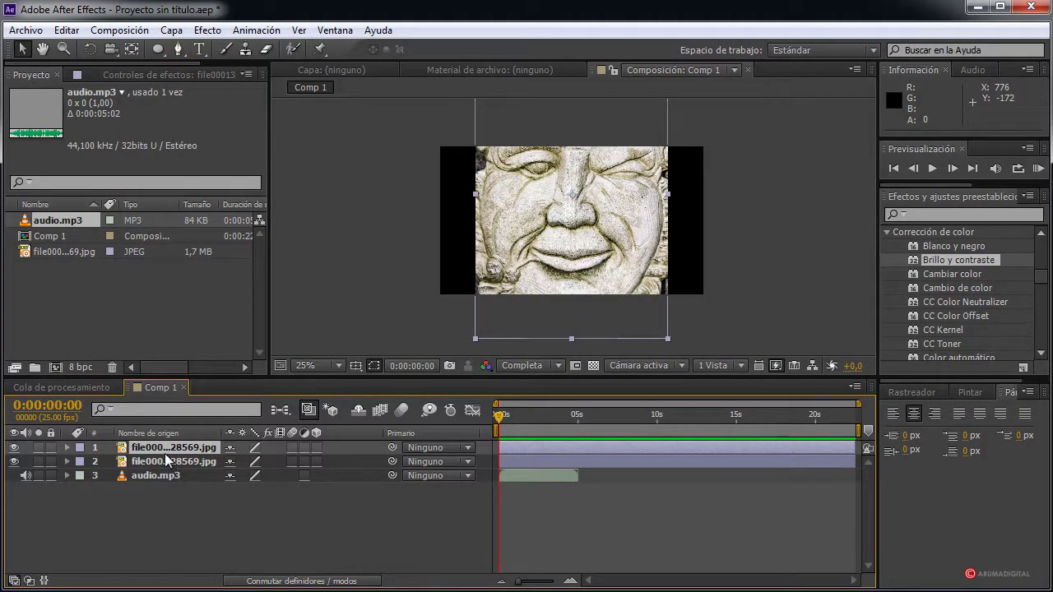
Start a Pen mask at the mouth corner and trace it along the lower lip
click(183, 52)
scroll(463, 240, up, 1)
scroll(464, 240, down, 1)
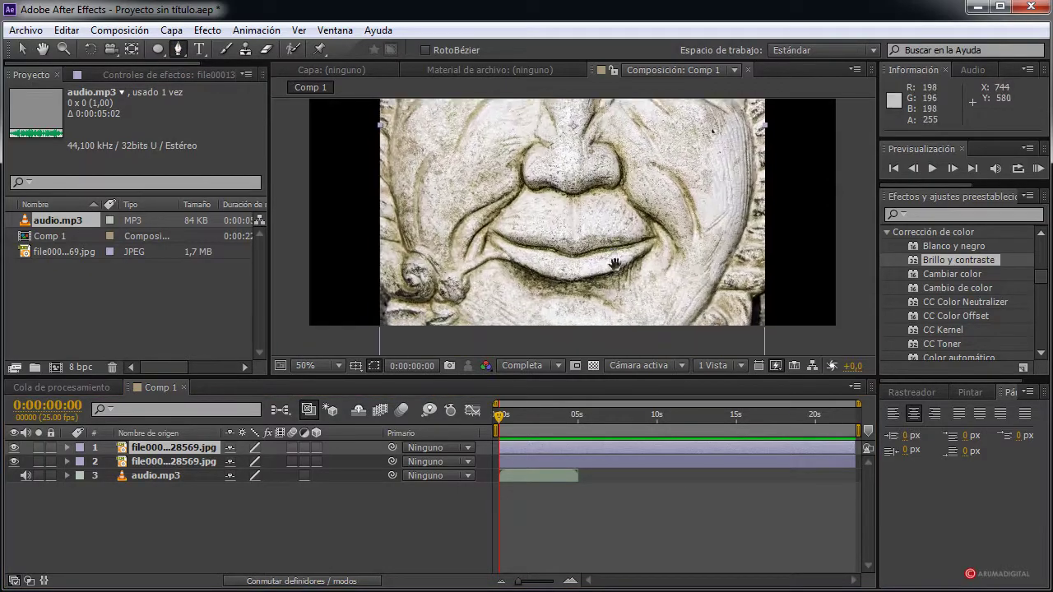
click(489, 227)
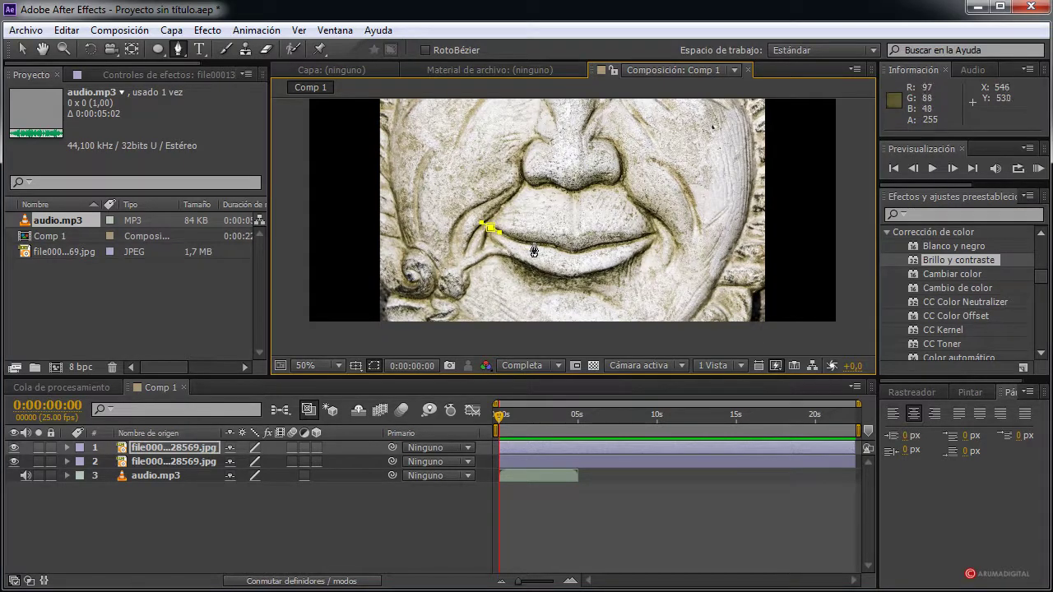
drag(532, 243, 576, 256)
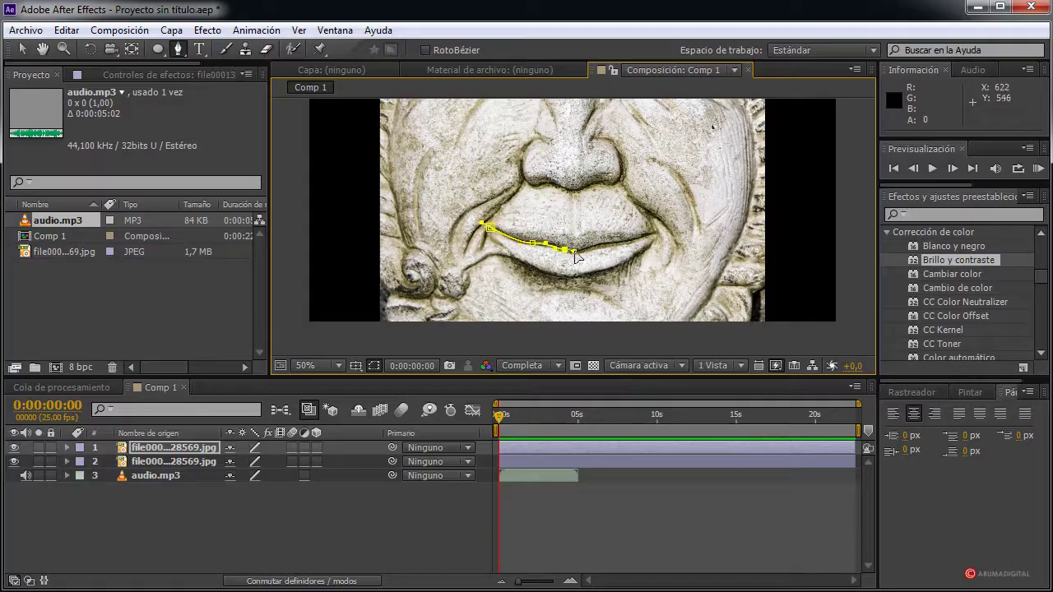
drag(596, 244, 664, 241)
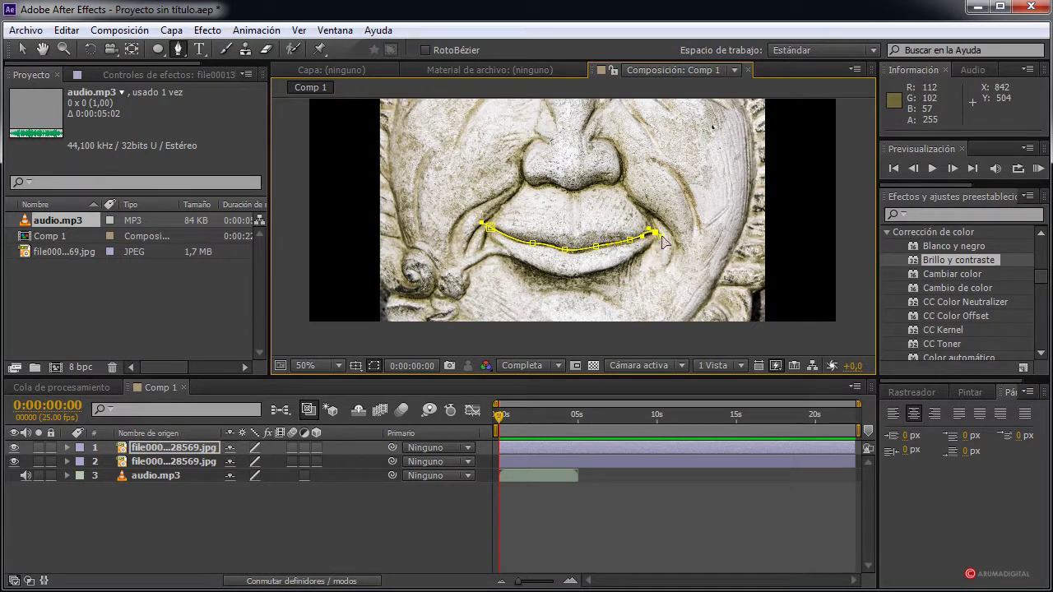
mouse_move(668, 279)
mouse_down()
mouse_move(671, 237)
mouse_move(672, 258)
mouse_up()
Continue the mask around the jaw and close it at the starting point
drag(663, 307, 657, 320)
drag(574, 330, 561, 328)
drag(504, 317, 498, 307)
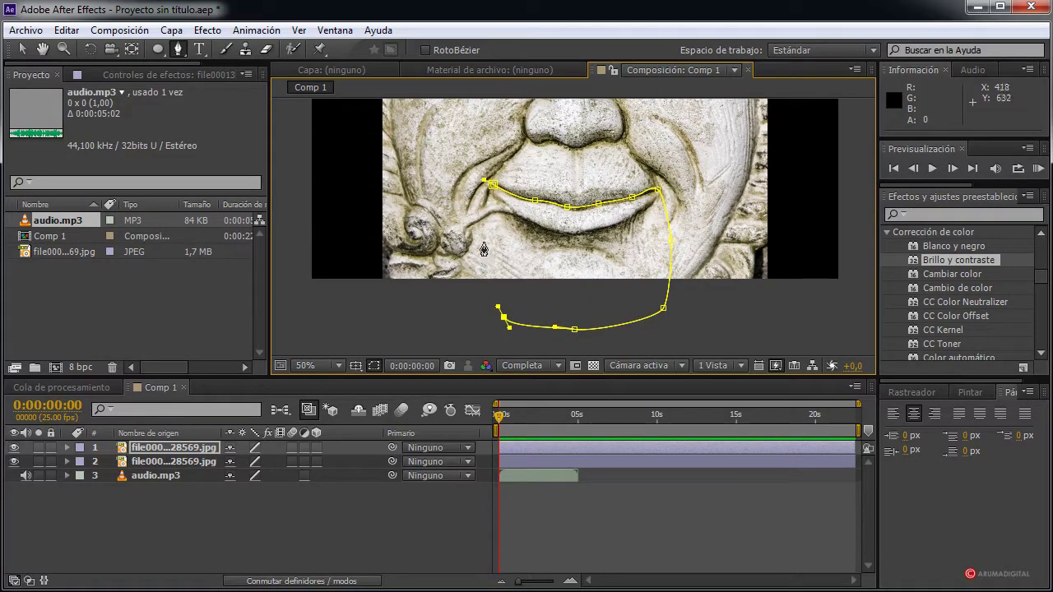
drag(483, 180, 485, 239)
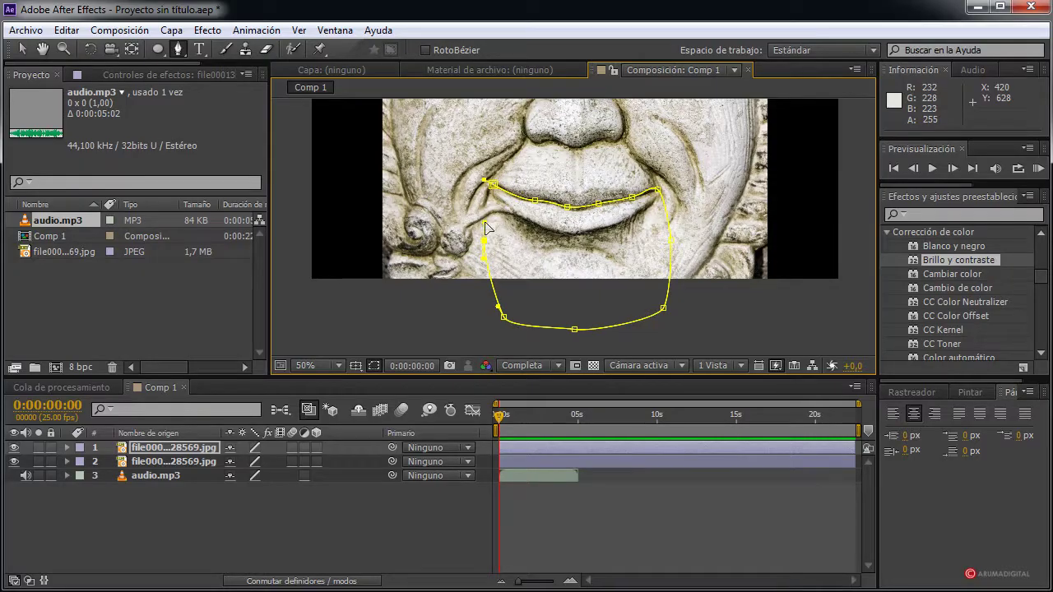
click(494, 188)
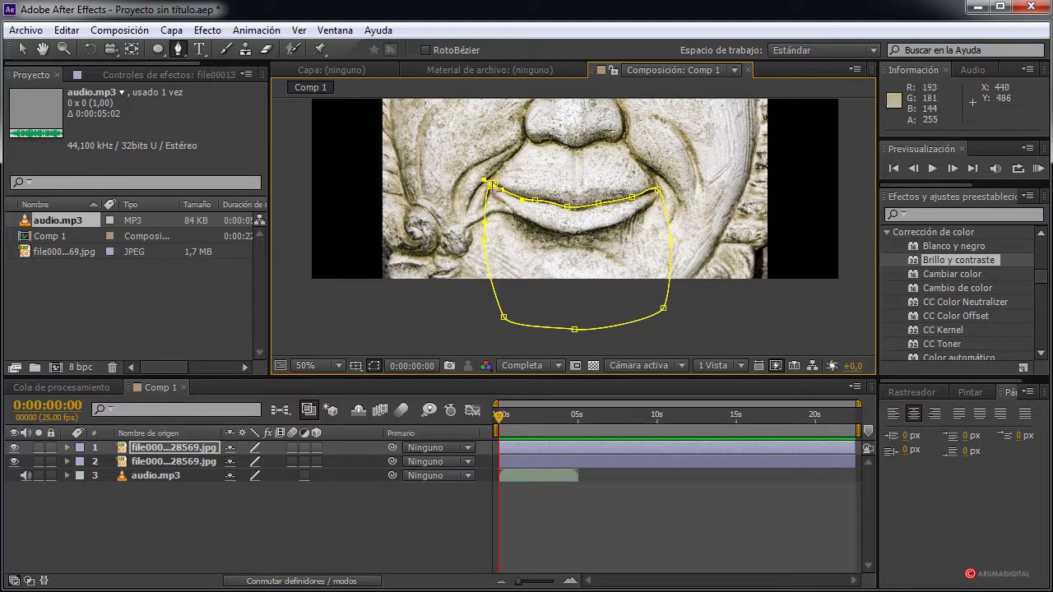
click(148, 450)
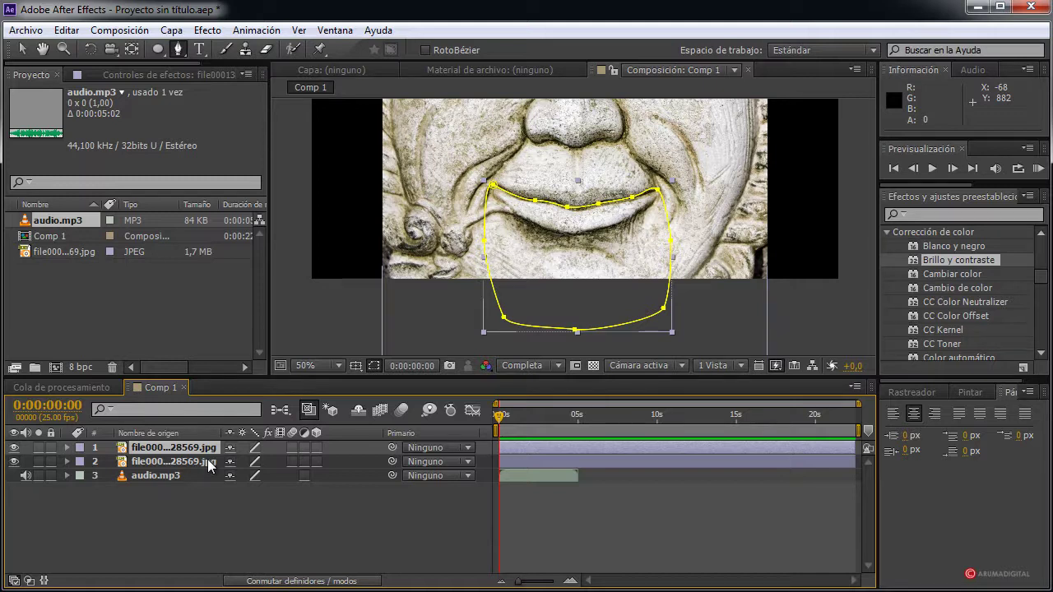
Try moving the masked layer's Position, then undo that change
key(p)
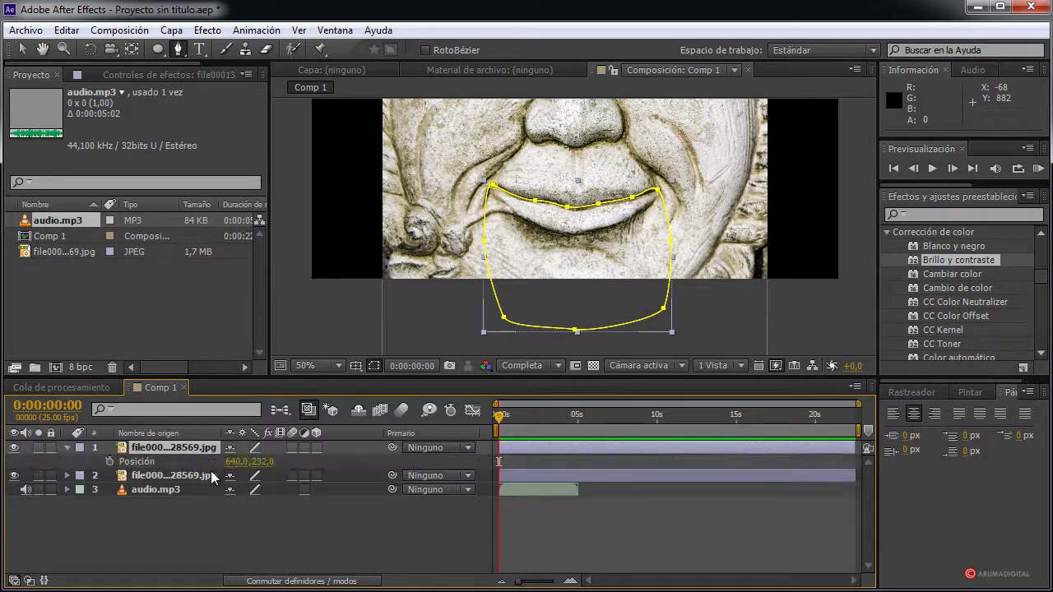
mouse_move(274, 461)
mouse_down()
mouse_move(297, 465)
mouse_move(272, 464)
mouse_up()
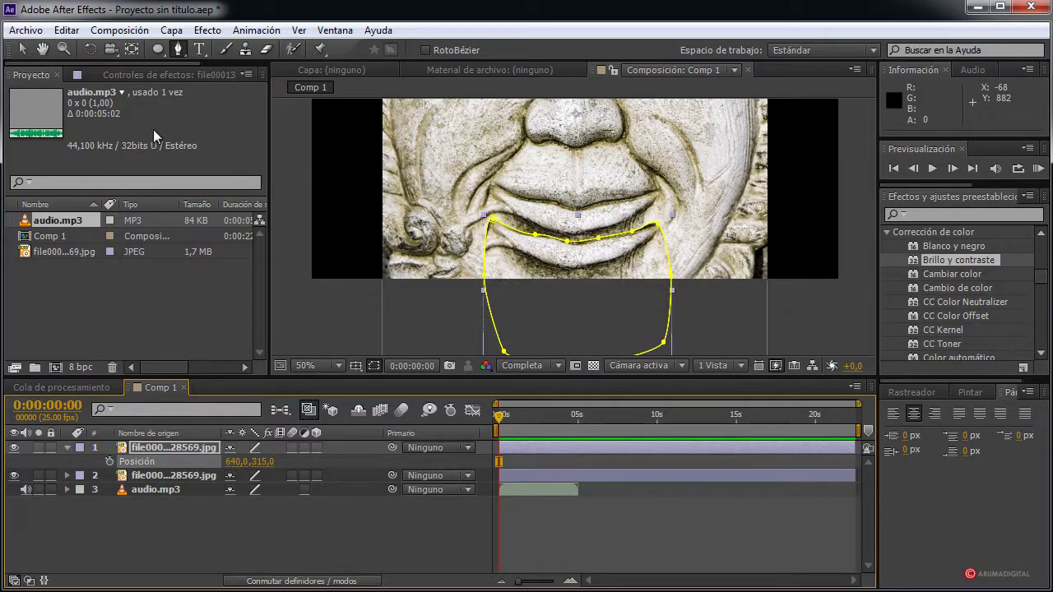
click(68, 29)
mouse_move(97, 30)
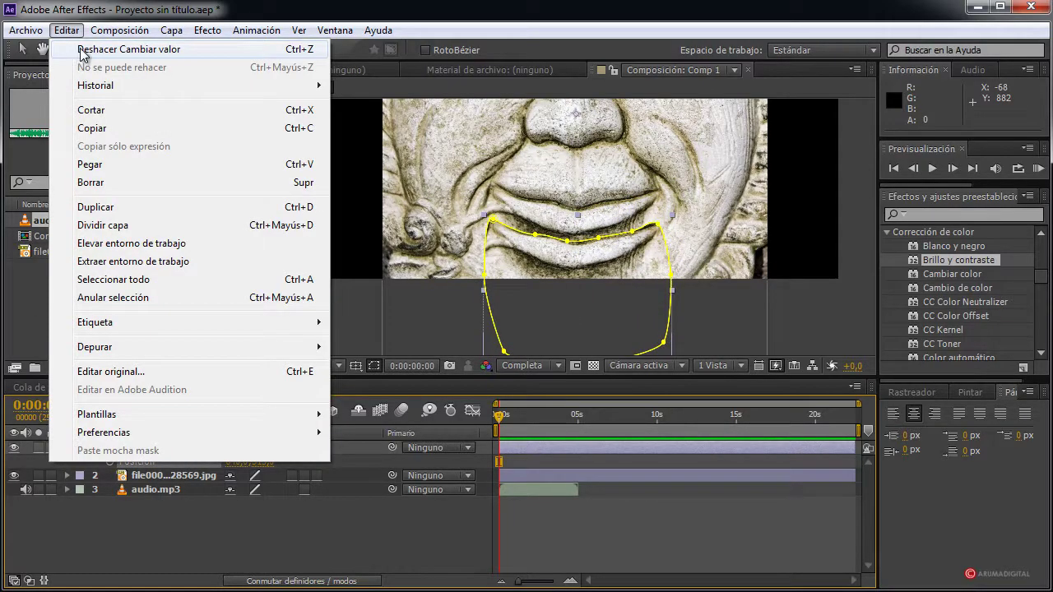
click(82, 51)
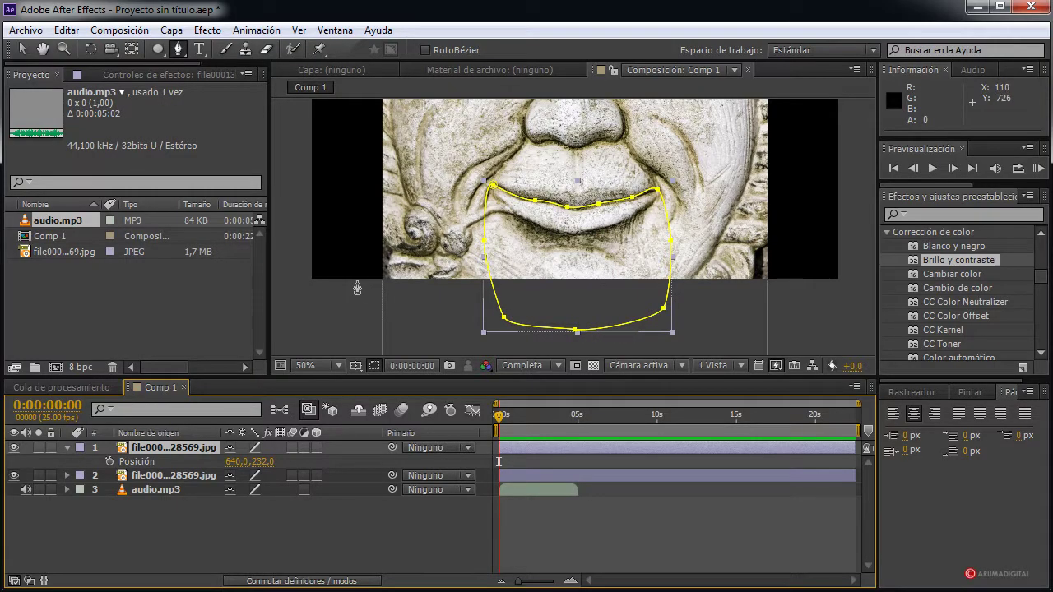
click(65, 448)
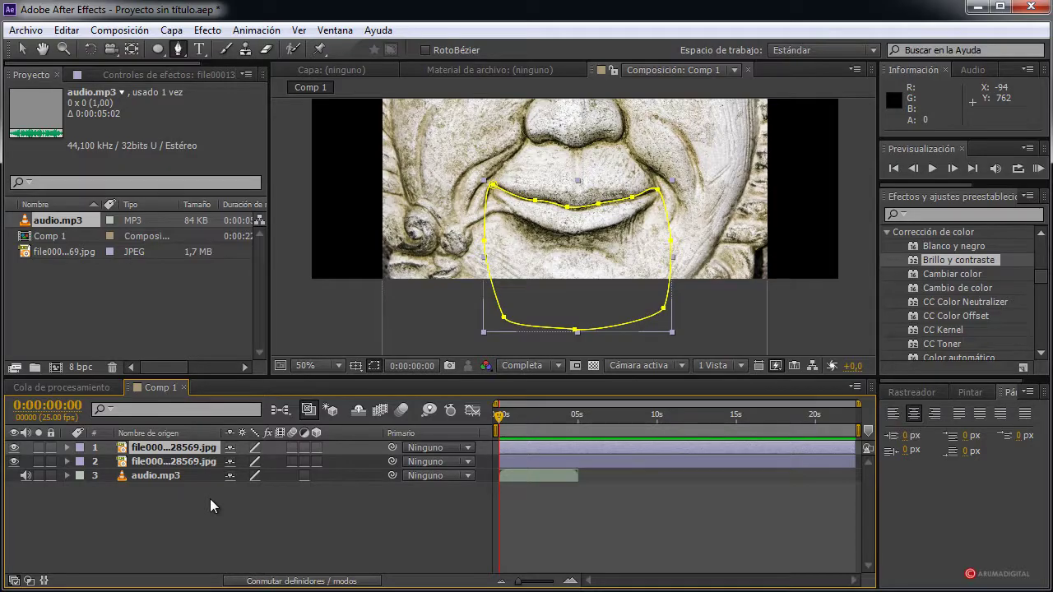
Duplicate the masked face layer and select the new copy
key(ctrl+d)
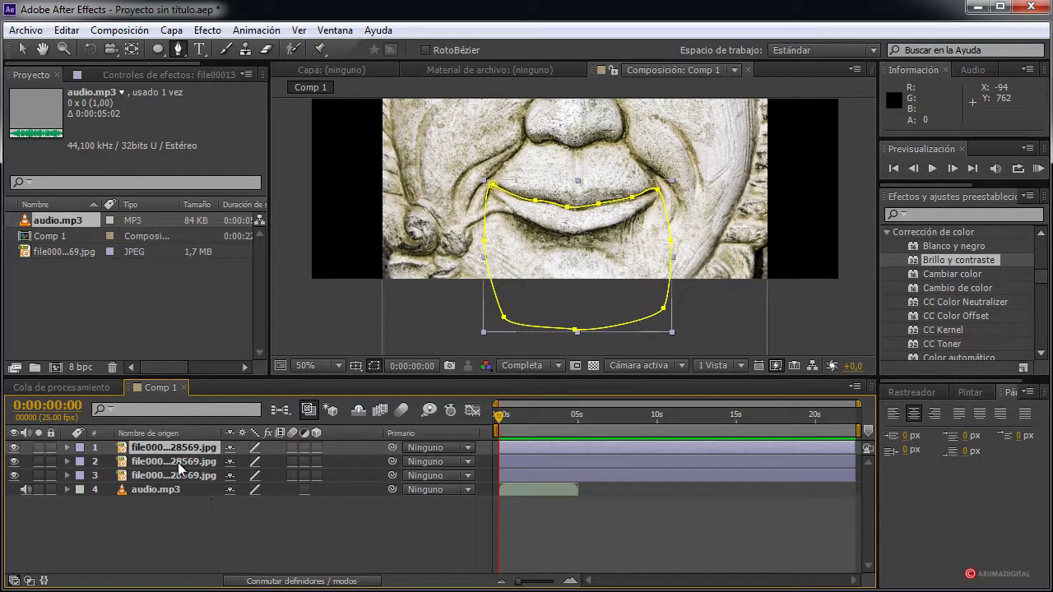
click(178, 462)
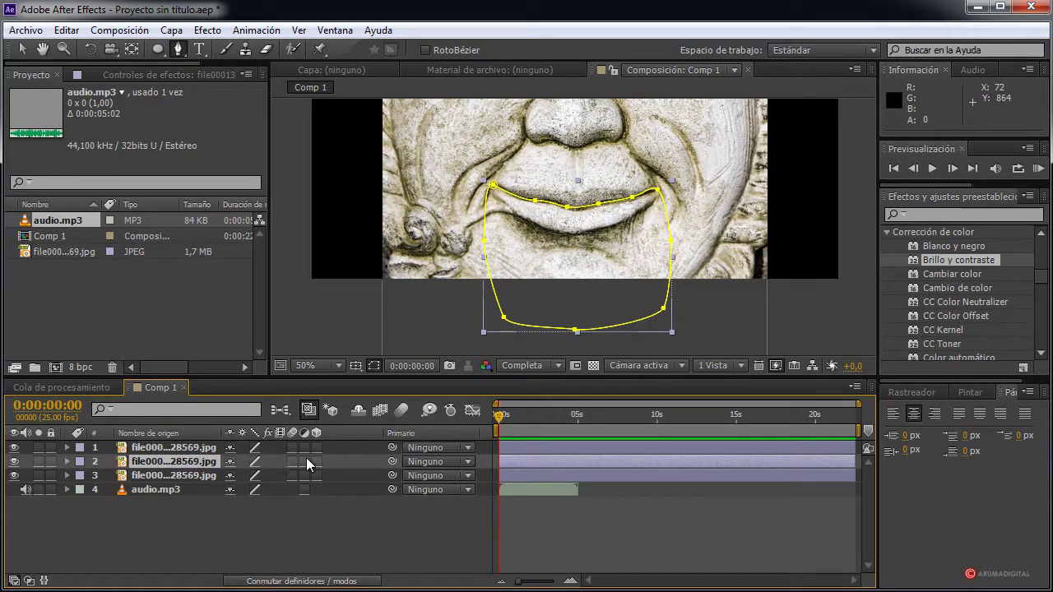
click(951, 216)
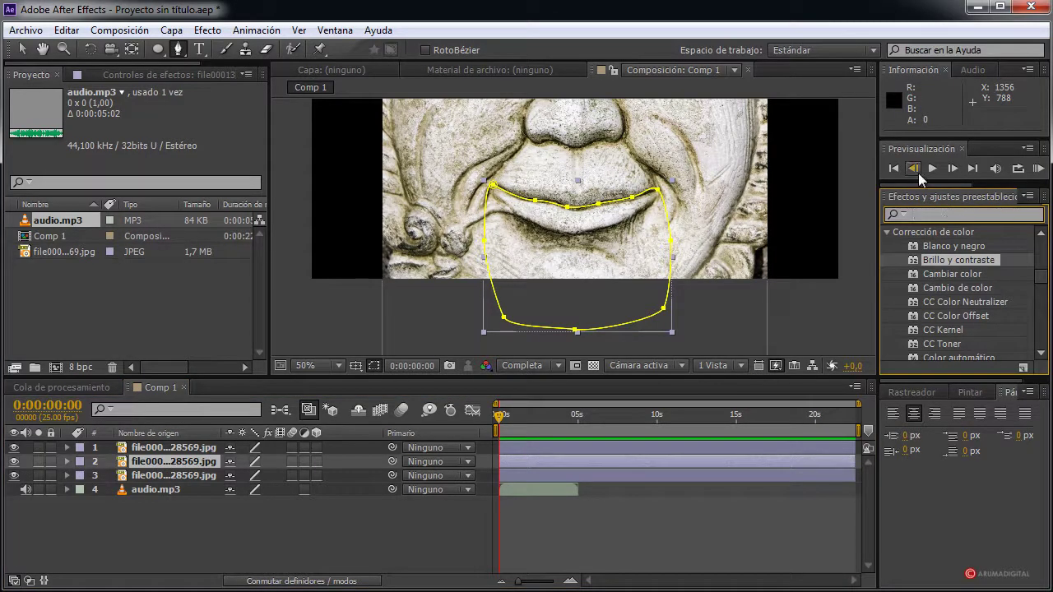
Apply Brillo y contraste to layer 2 at -100 brightness and -100 contrast, checking with layer 1 hidden
text(brill)
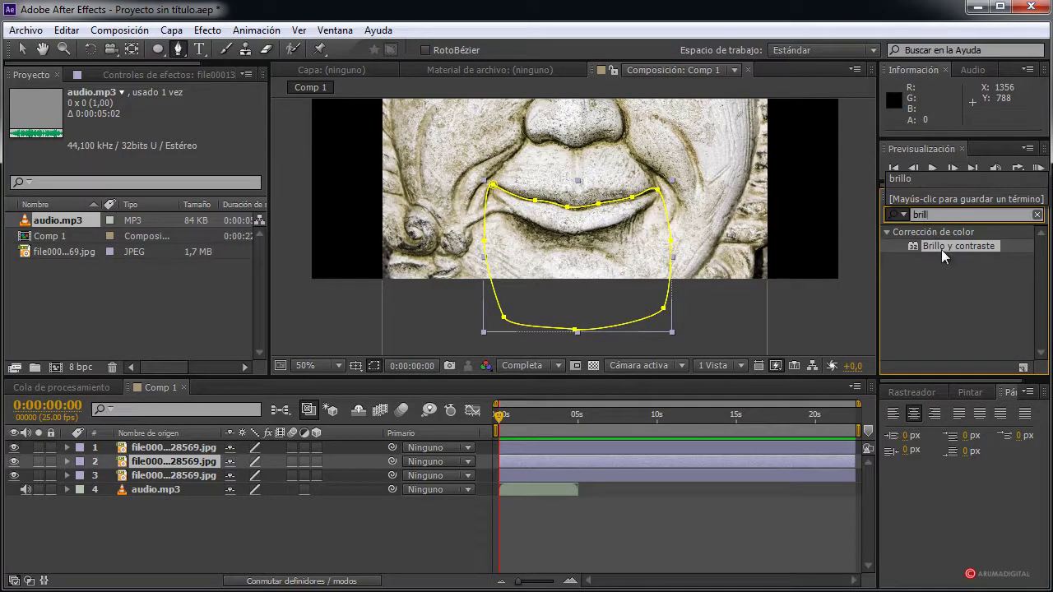
click(387, 555)
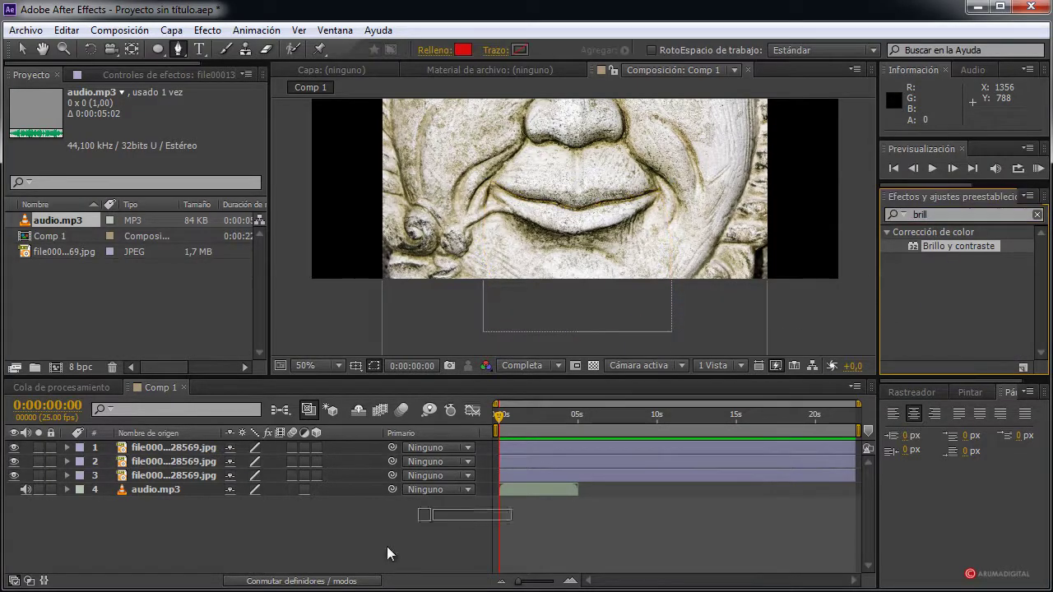
drag(164, 469, 165, 469)
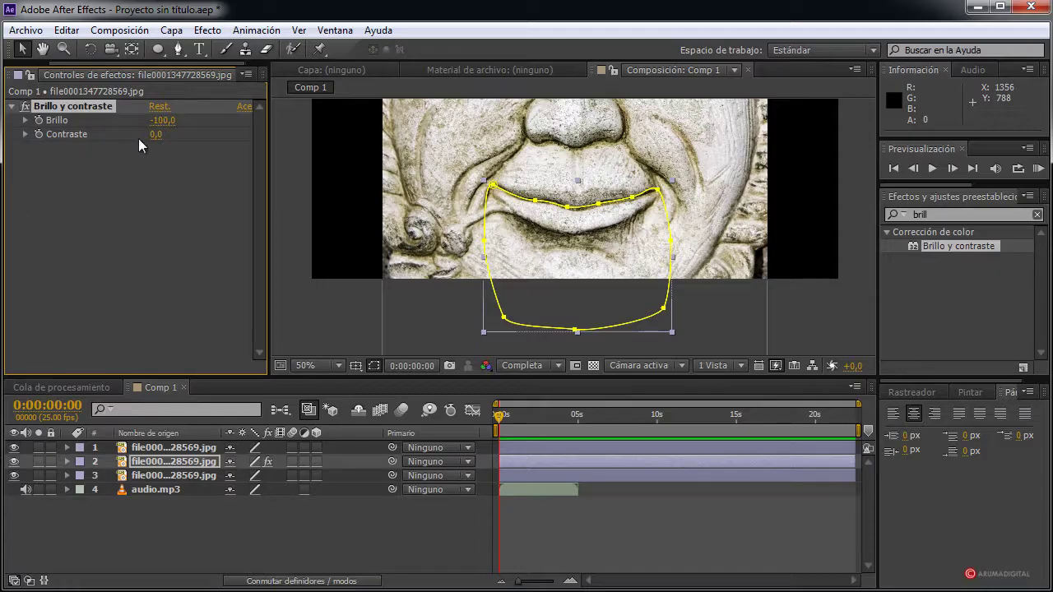
click(14, 447)
drag(158, 142, 56, 137)
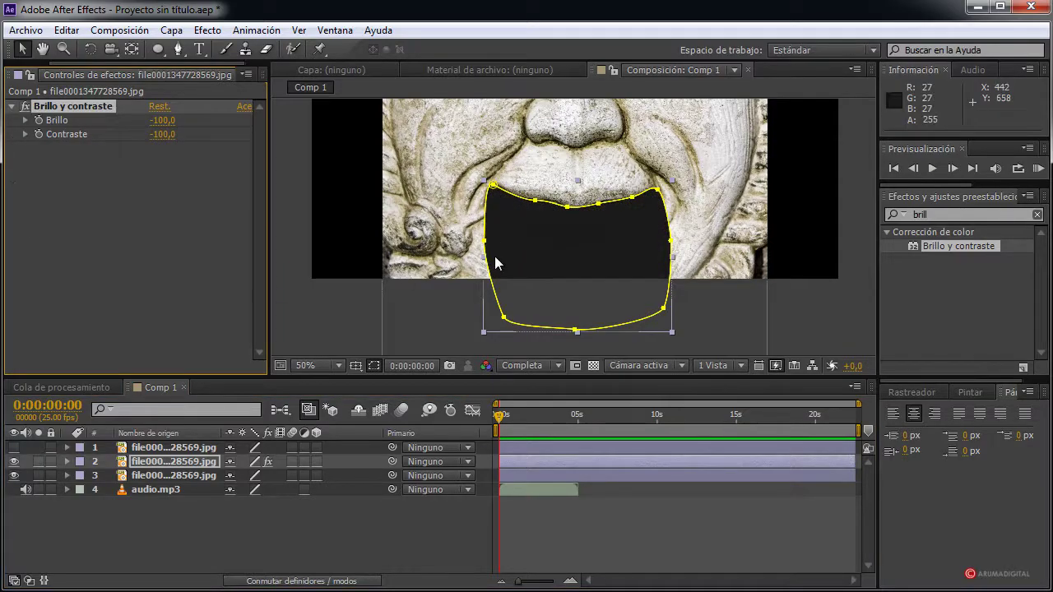
key(period)
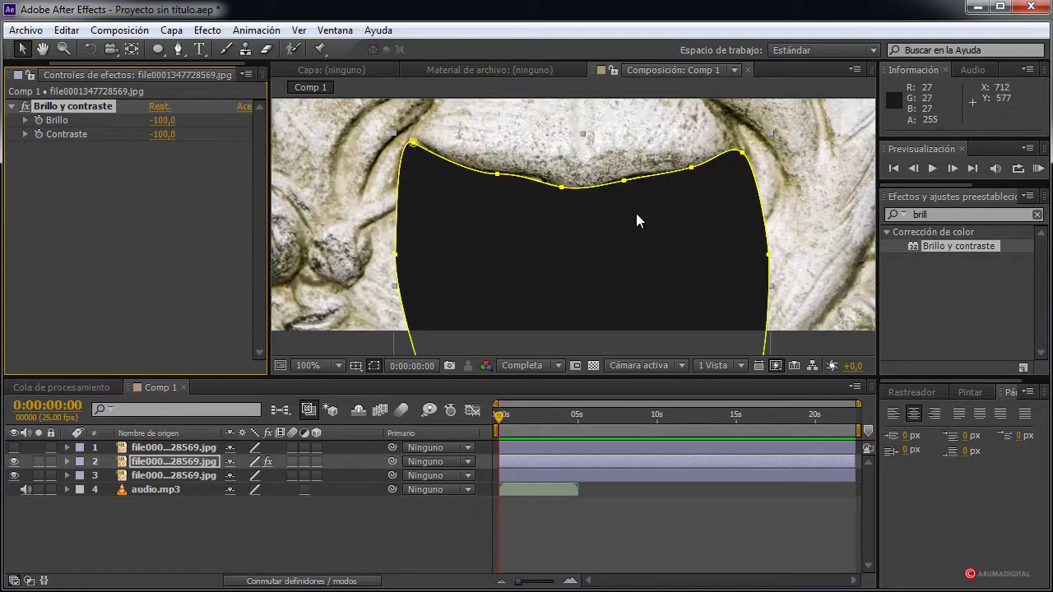
key(comma)
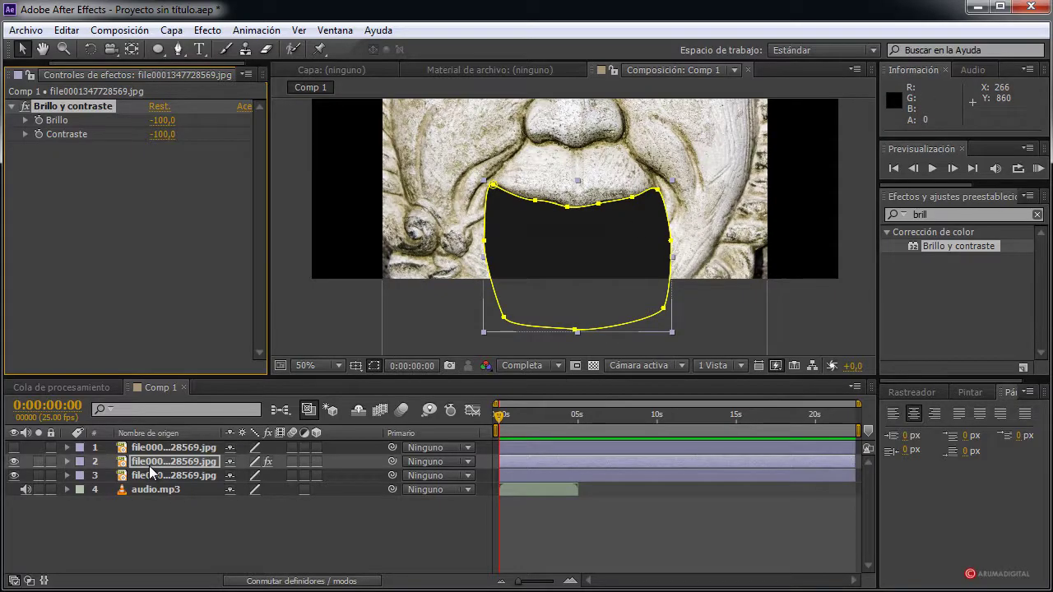
click(13, 448)
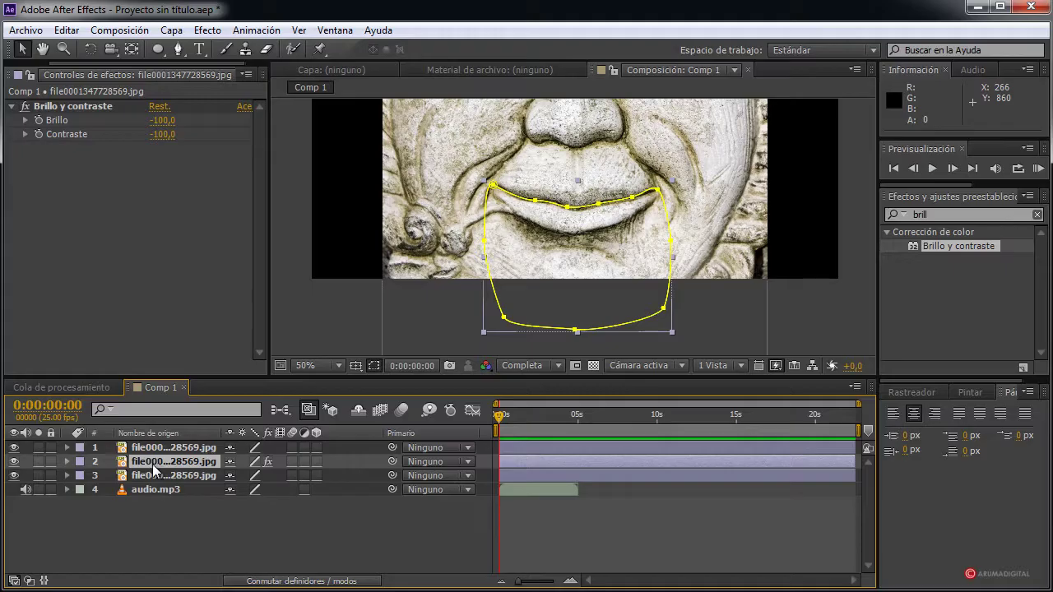
click(206, 449)
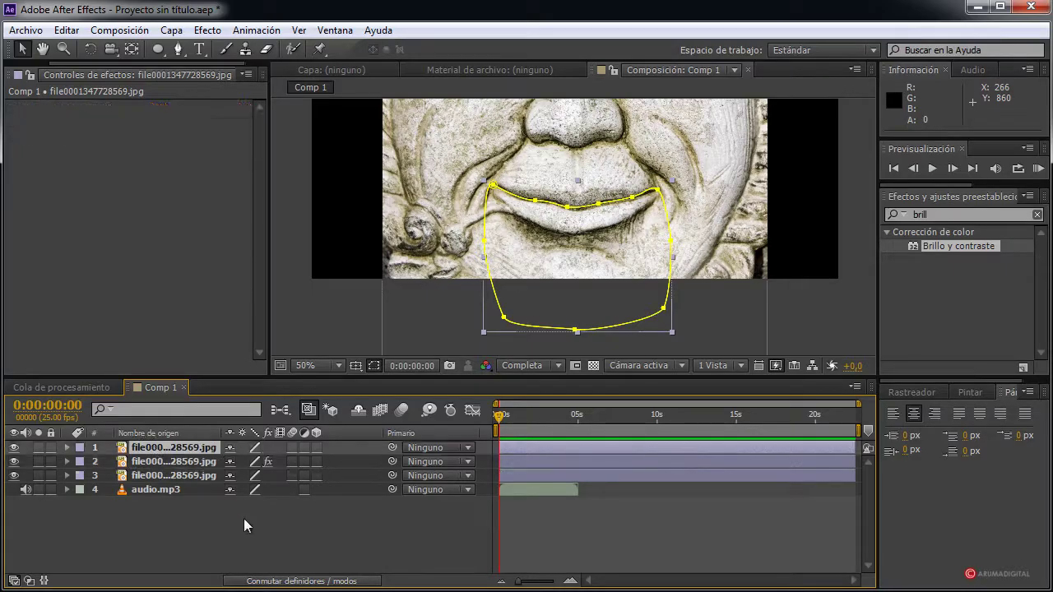
Move the top face layer down to 640,528 to reveal the dark mouth
key(p)
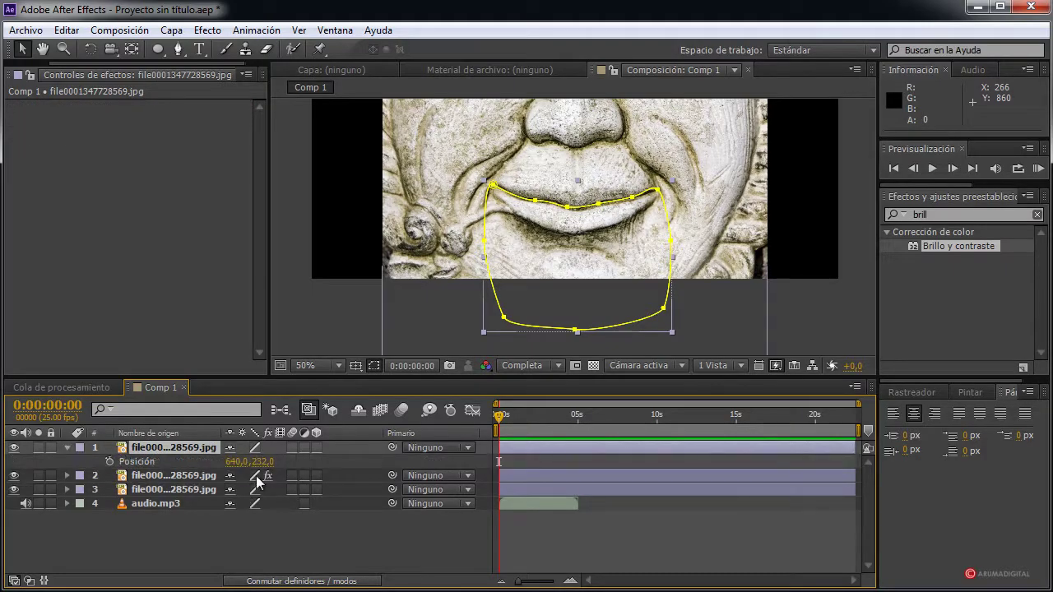
mouse_move(262, 461)
mouse_down()
mouse_move(328, 449)
mouse_move(306, 442)
mouse_up()
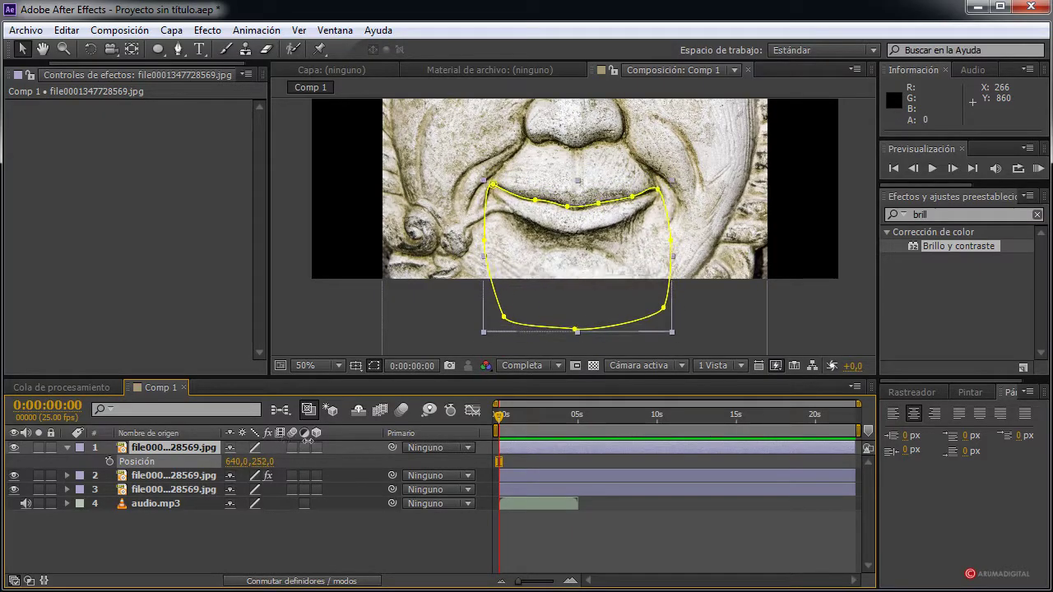
drag(569, 206, 569, 319)
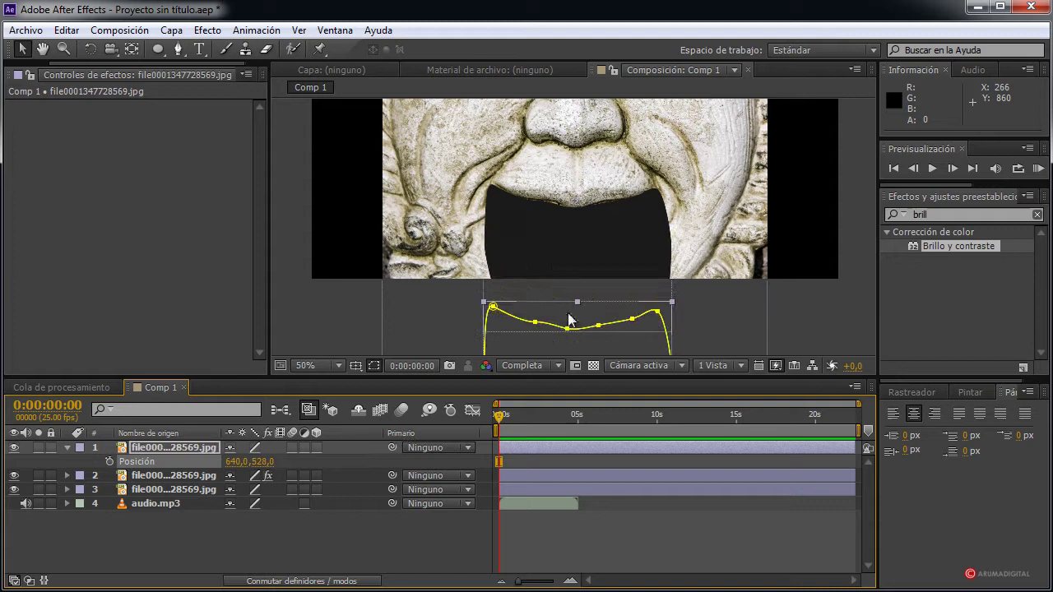
click(641, 237)
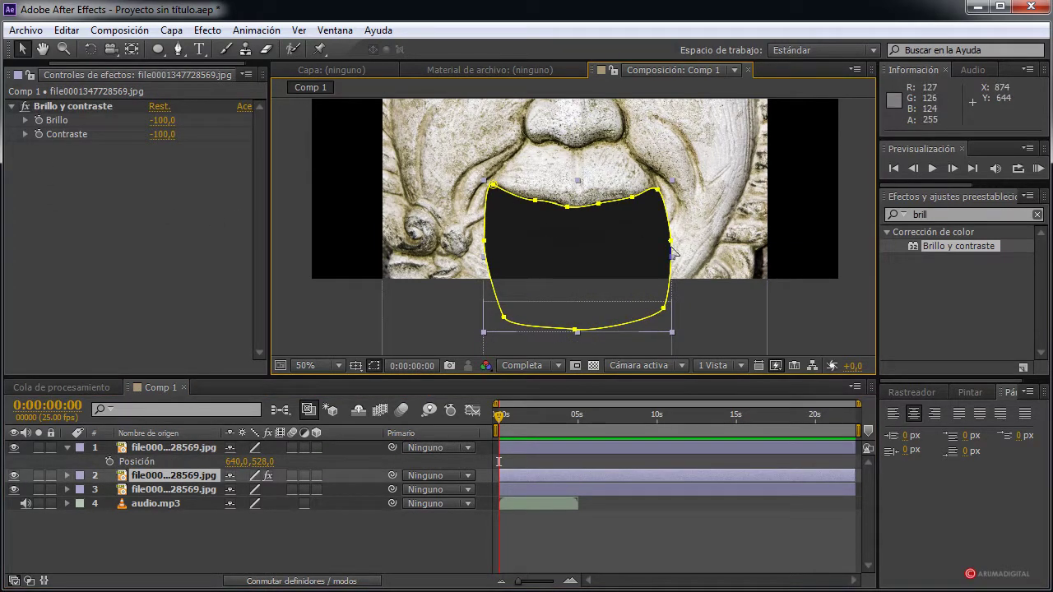
Pull the mask's right side, bottom and lower-left points in toward the mouth
drag(671, 243, 662, 242)
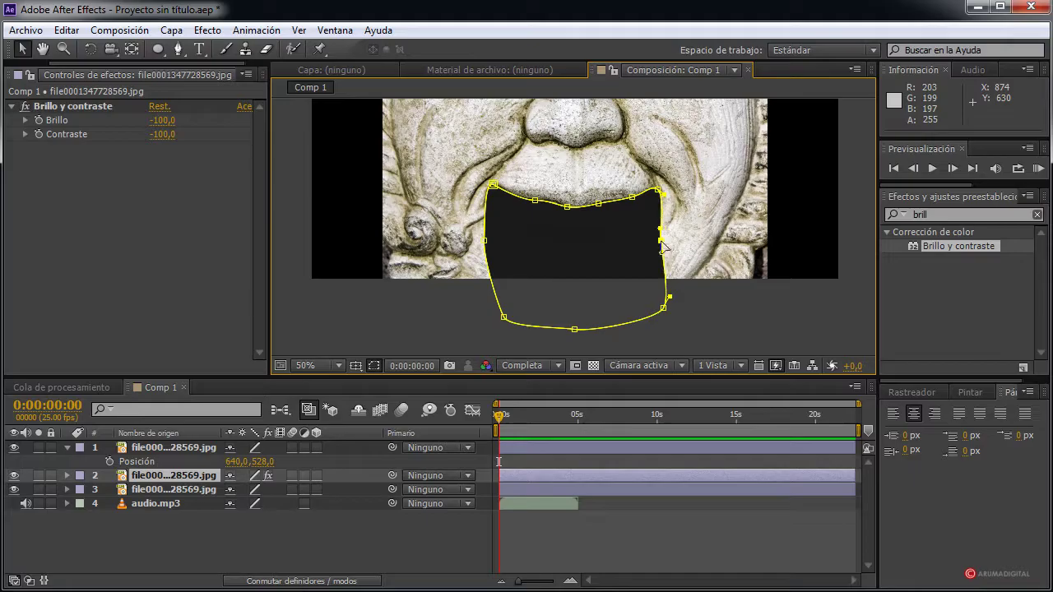
drag(663, 308, 642, 306)
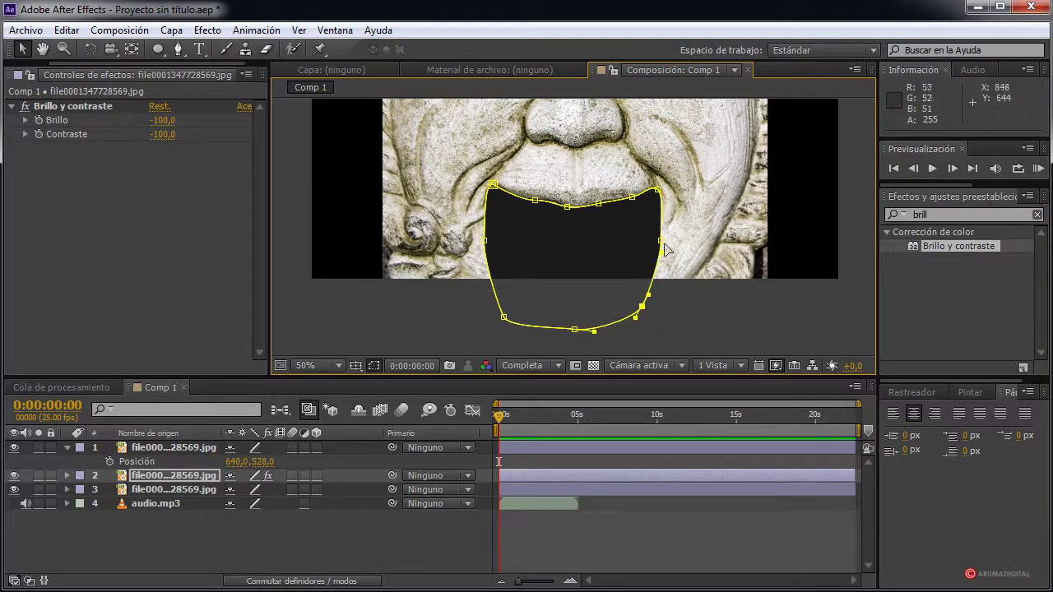
drag(660, 241, 655, 242)
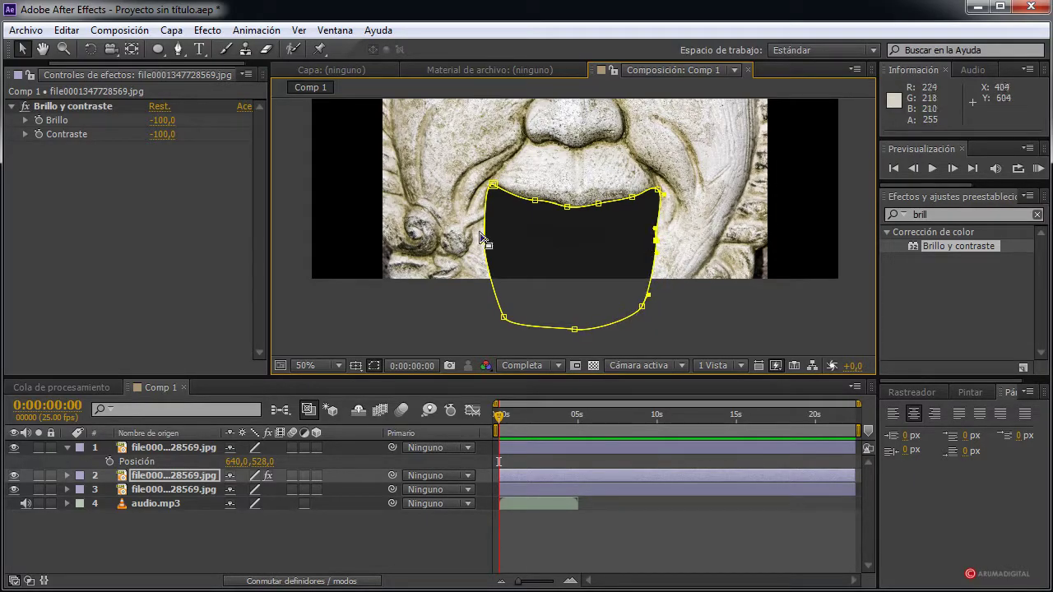
drag(485, 241, 496, 242)
drag(504, 316, 523, 287)
drag(574, 329, 572, 266)
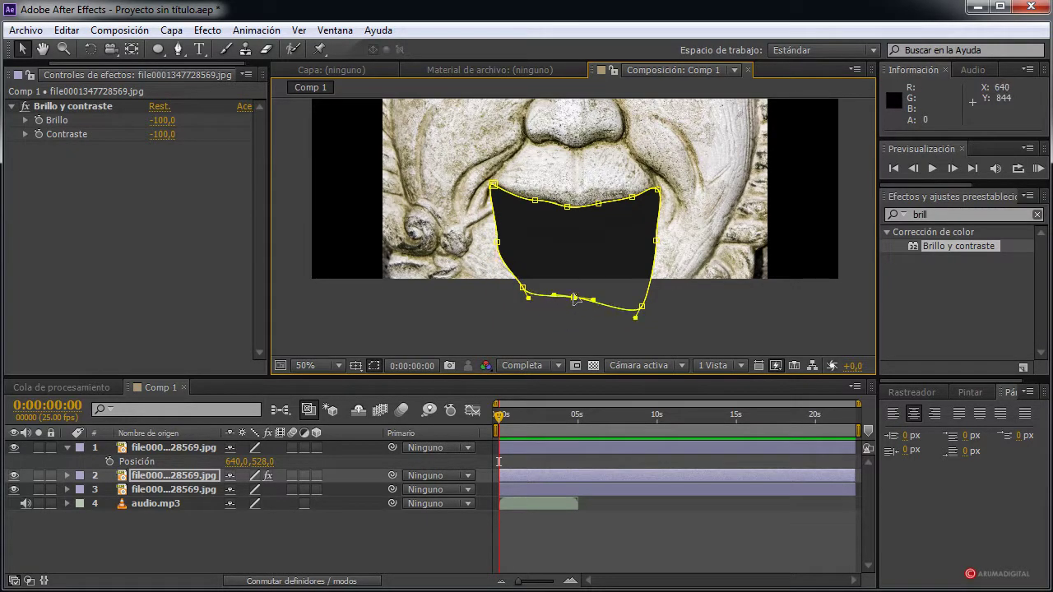
drag(525, 289, 524, 248)
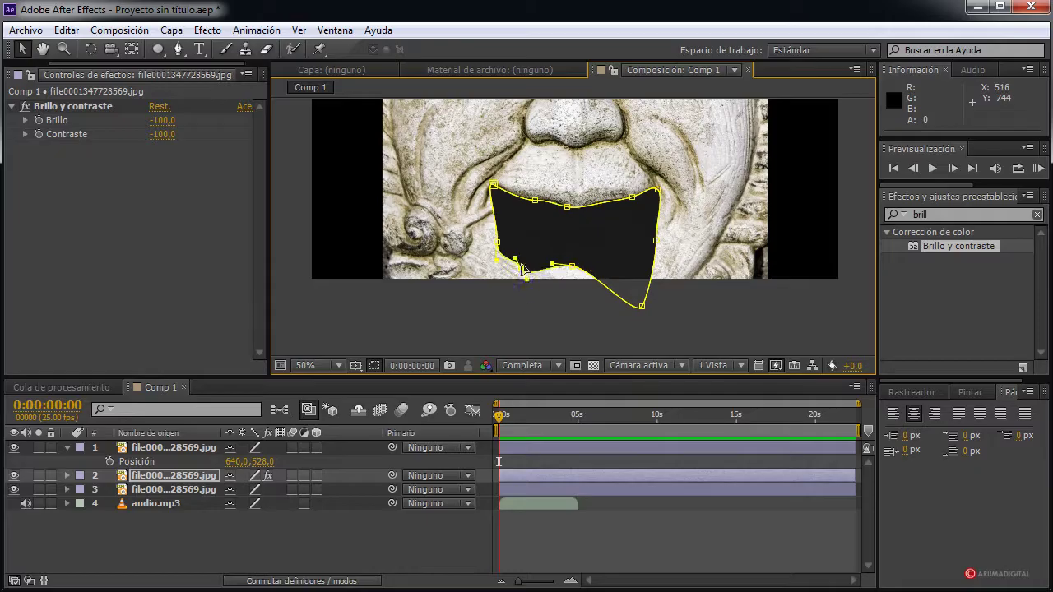
Bend the mask's curves so it traces the mouth opening as a narrow crescent
click(498, 231)
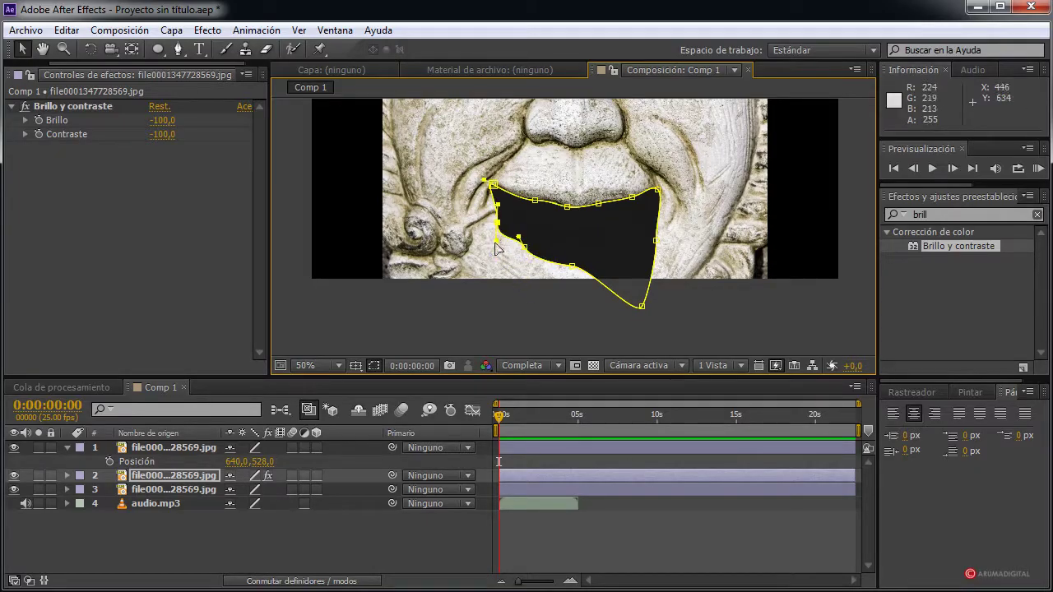
drag(499, 231, 510, 243)
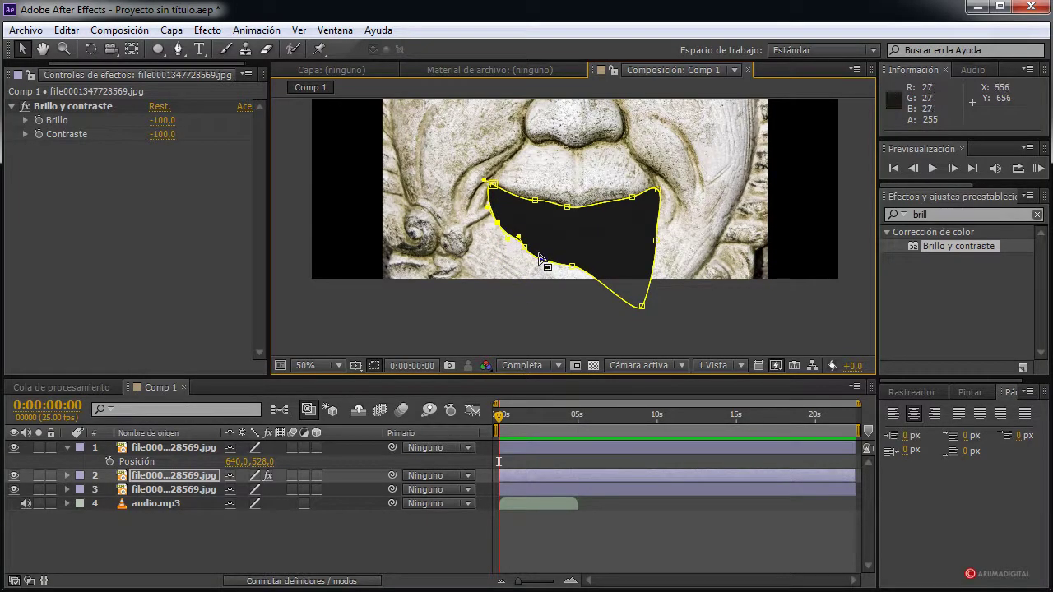
drag(531, 263, 580, 260)
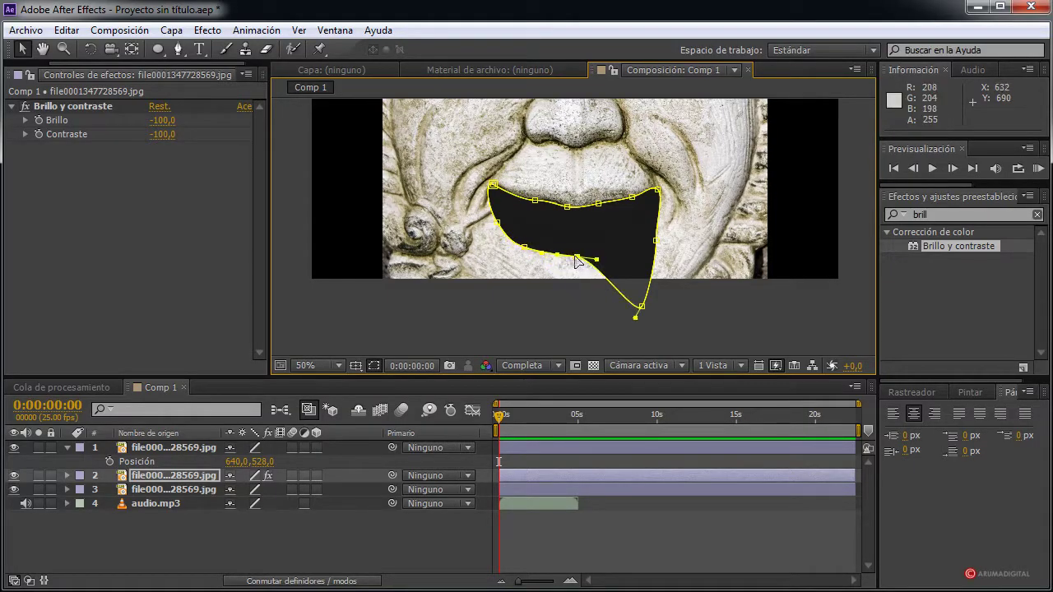
drag(599, 257, 601, 254)
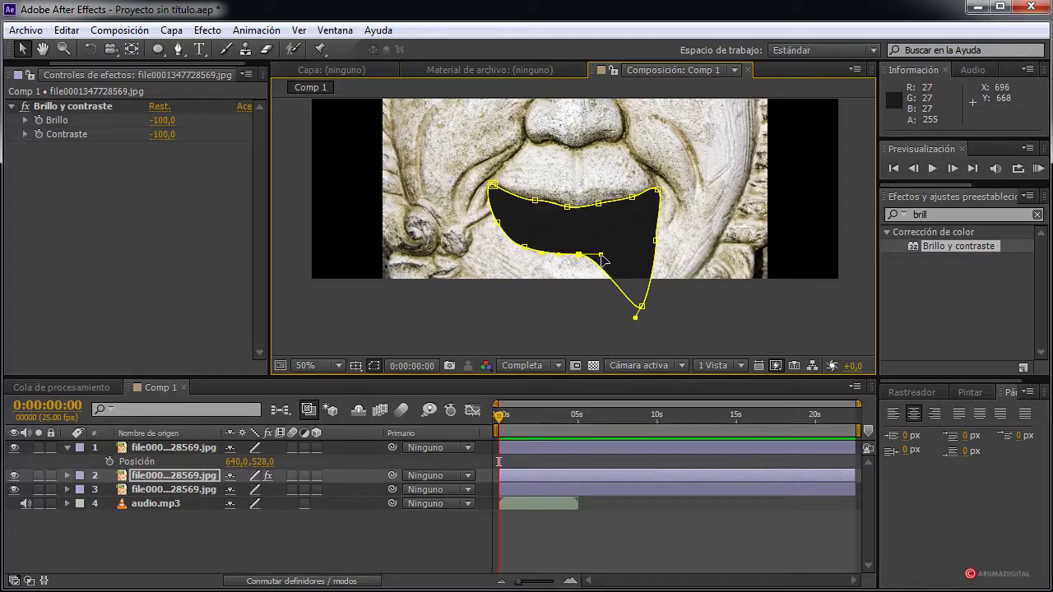
drag(642, 308, 630, 249)
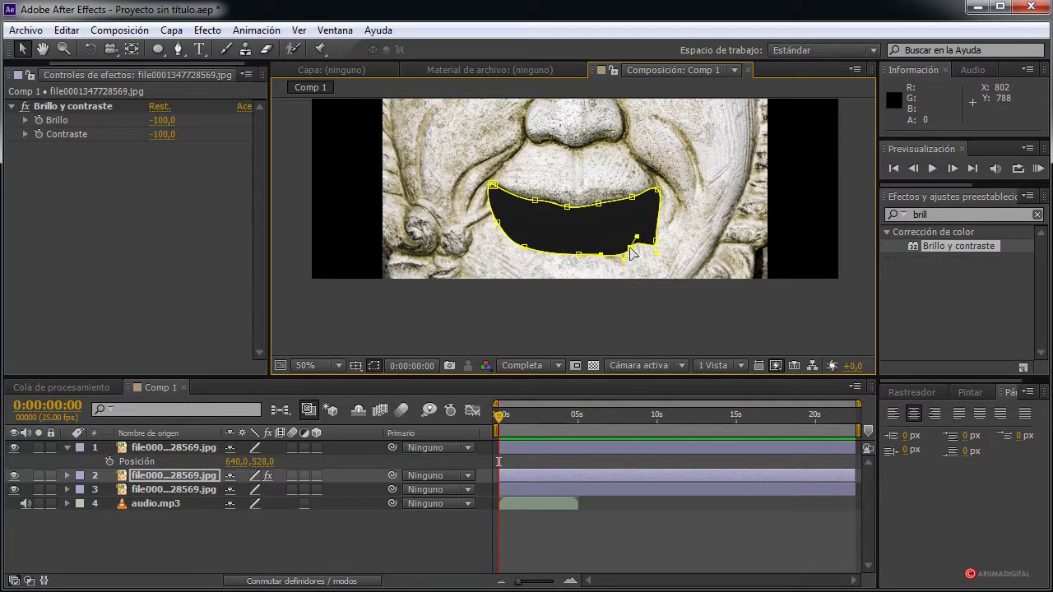
mouse_move(655, 241)
mouse_down()
mouse_move(656, 230)
mouse_move(647, 242)
mouse_move(654, 236)
mouse_up()
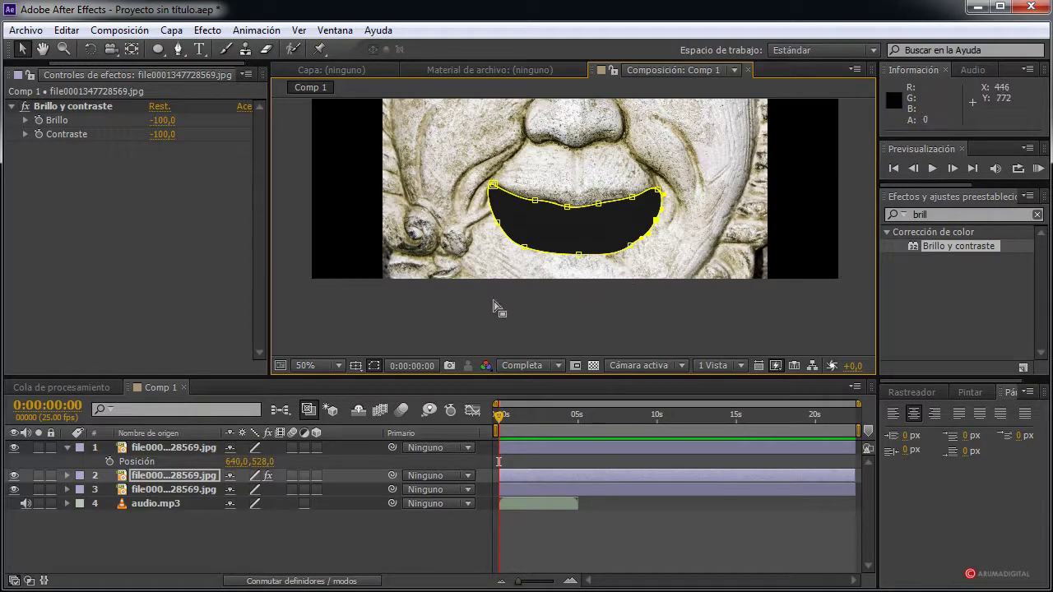
Scrub layer 1's Posición Y to 482, then widen and square the mask's corners and left edge
scroll(559, 230, up, 3)
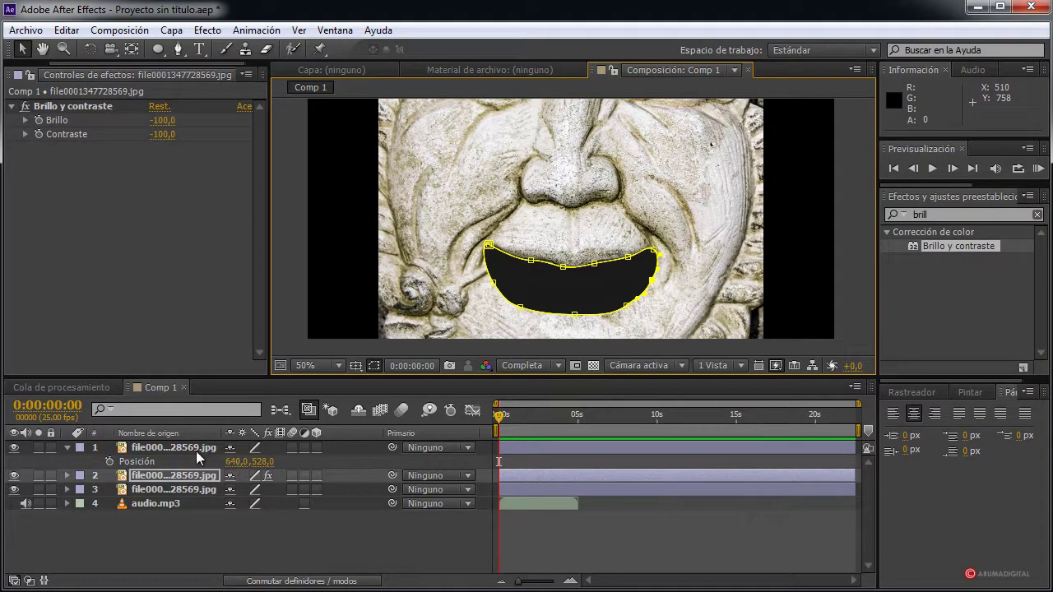
mouse_move(262, 461)
mouse_down()
mouse_move(49, 457)
mouse_move(106, 437)
mouse_move(283, 438)
mouse_up()
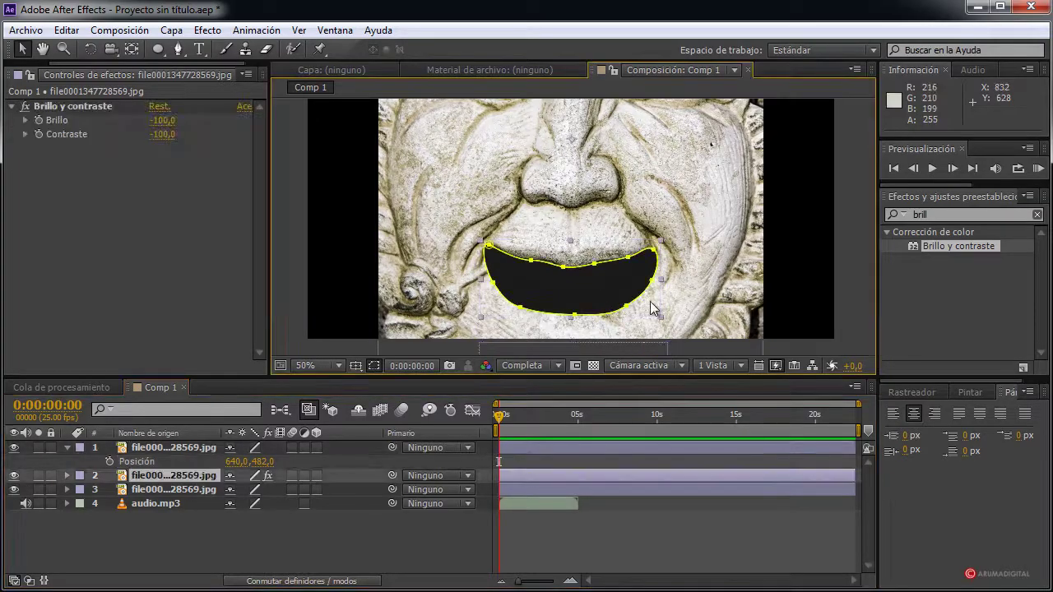
mouse_move(652, 309)
mouse_down()
mouse_move(625, 308)
mouse_move(655, 304)
mouse_up()
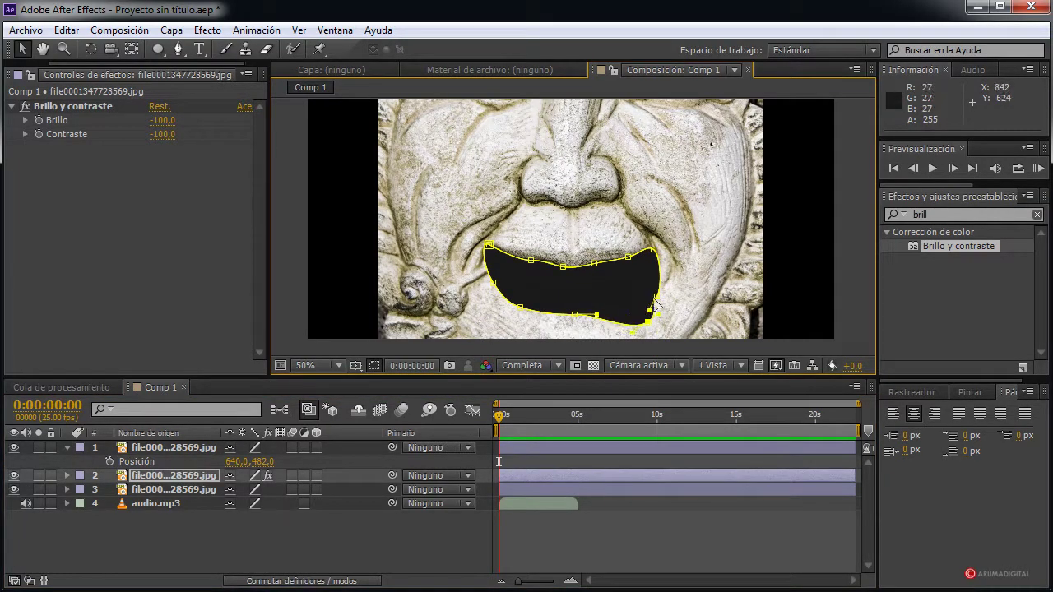
mouse_move(659, 301)
mouse_down()
mouse_move(649, 314)
mouse_move(658, 302)
mouse_up()
click(494, 286)
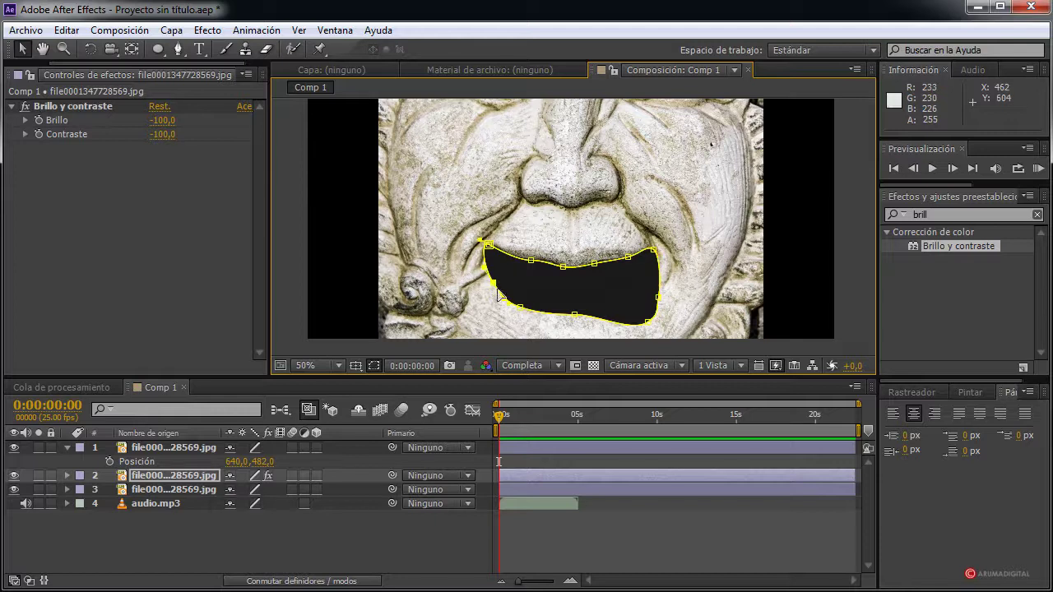
drag(503, 304, 491, 290)
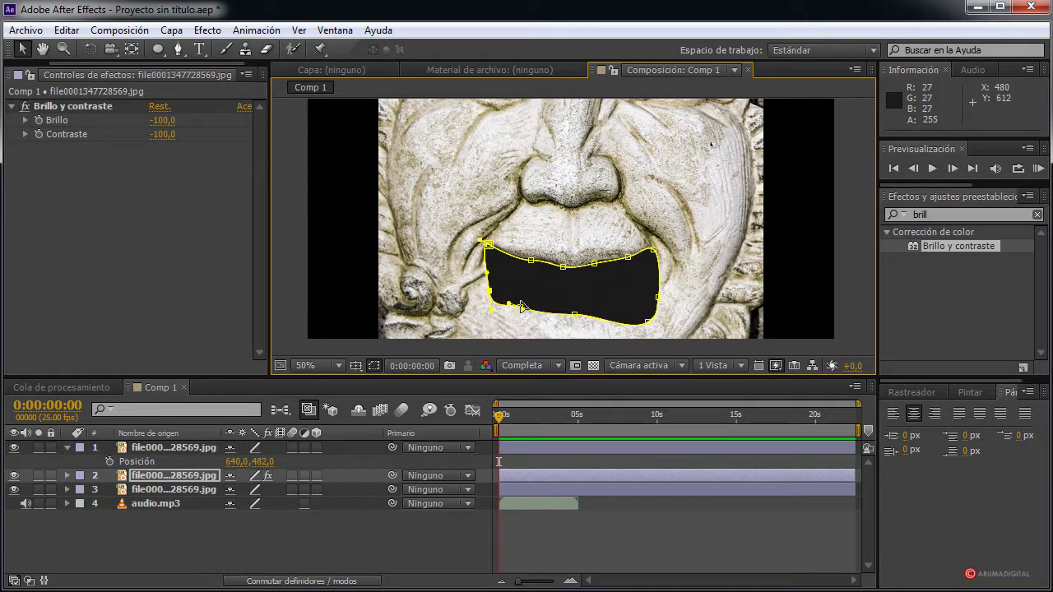
mouse_move(520, 307)
mouse_down()
mouse_move(521, 320)
mouse_move(570, 325)
mouse_up()
drag(638, 280, 630, 247)
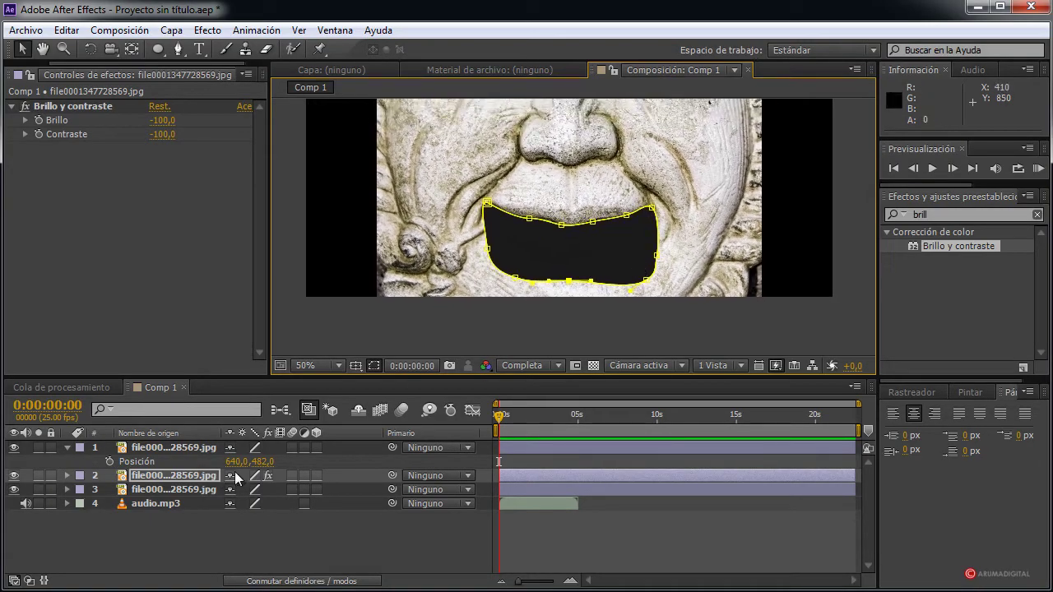
Scrub the jaw layer's Posición Y down to 226 until the lips meet
click(136, 462)
drag(259, 461, 73, 461)
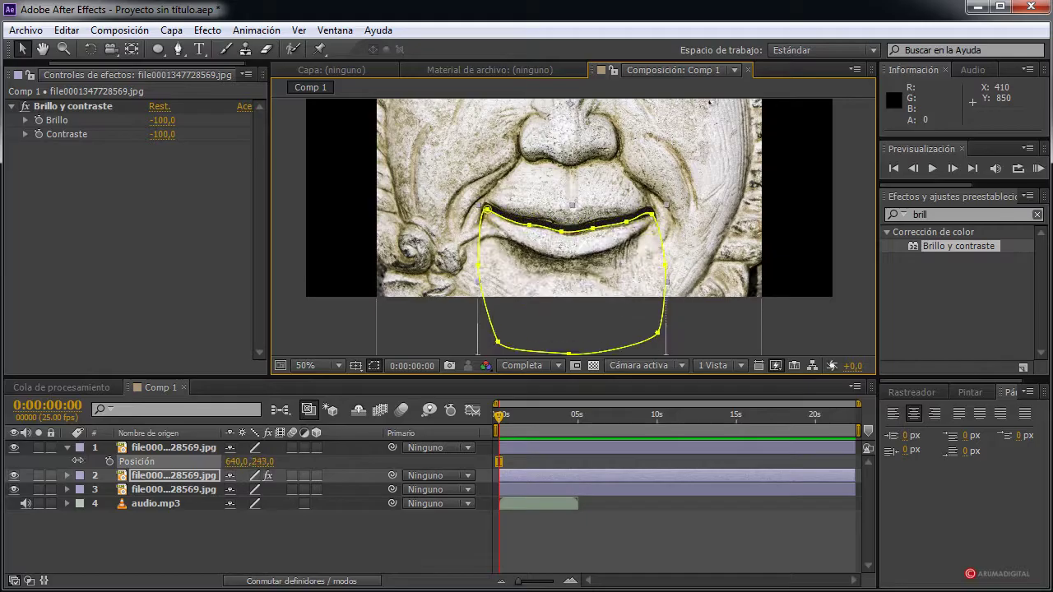
scroll(532, 288, up, 1)
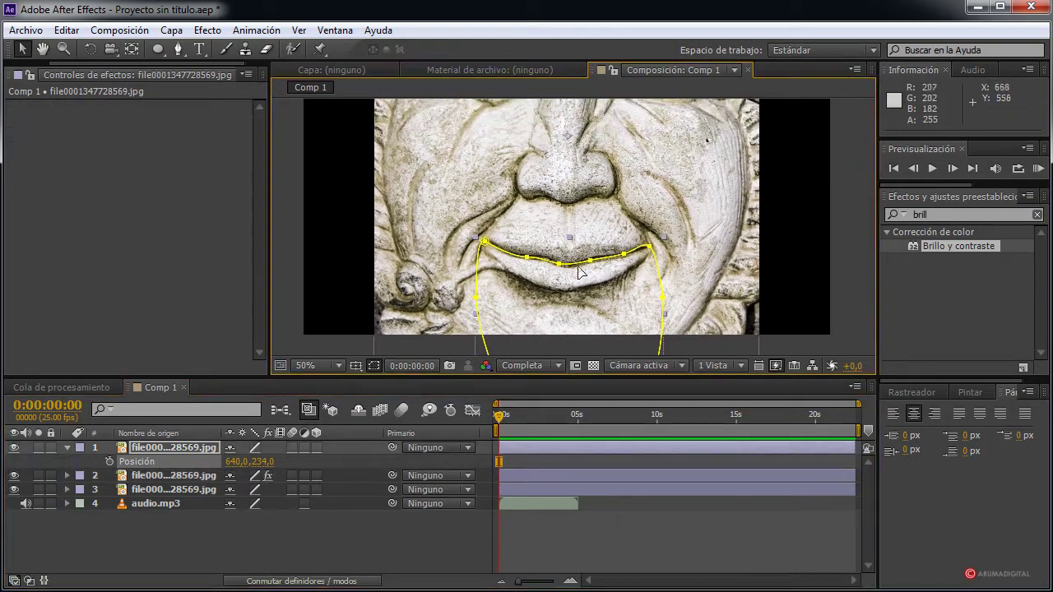
key(comma)
key(period)
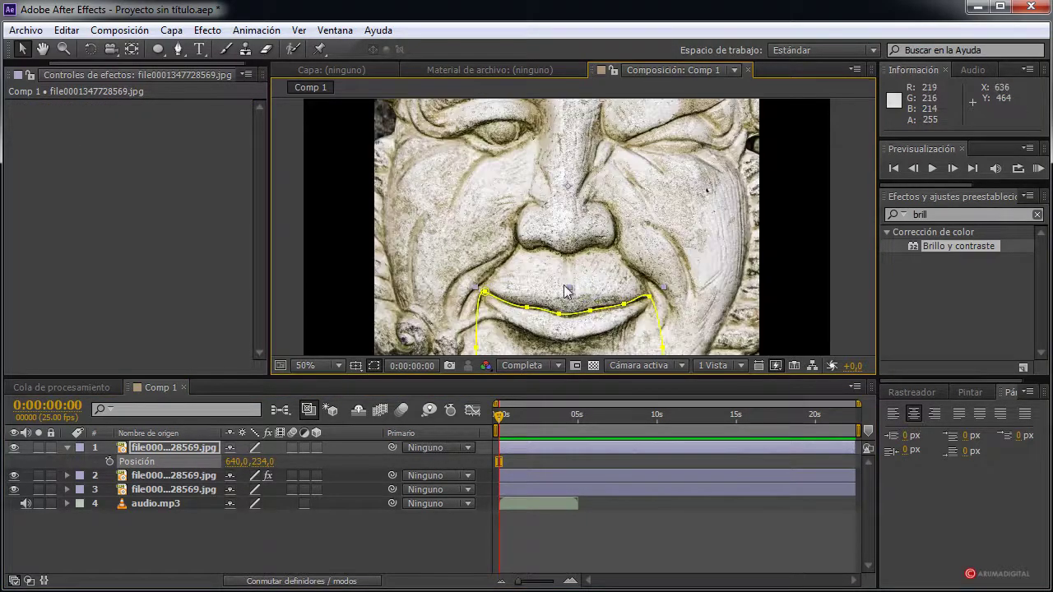
click(463, 521)
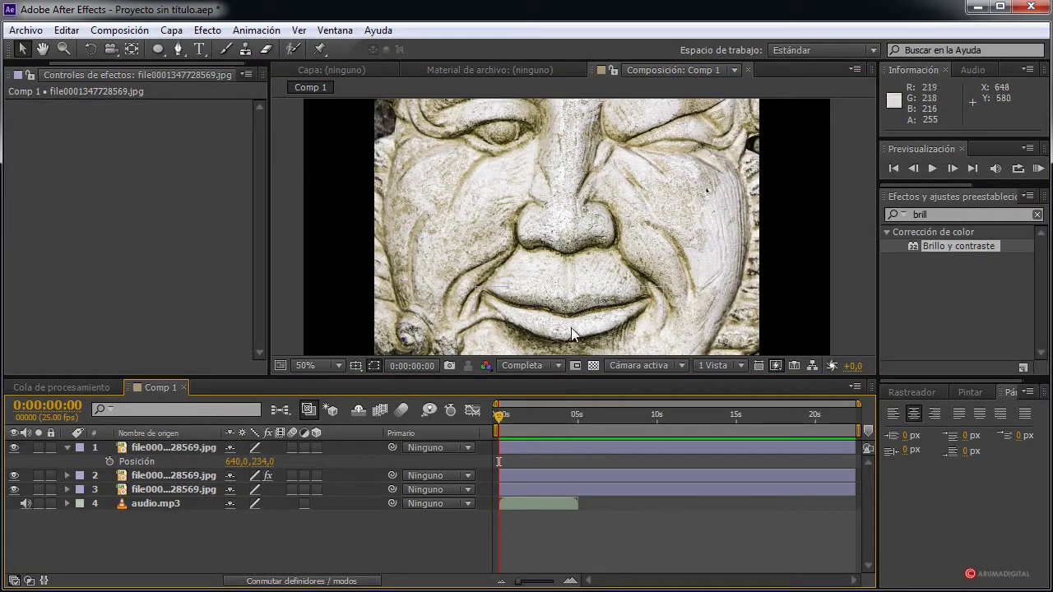
drag(261, 462, 206, 462)
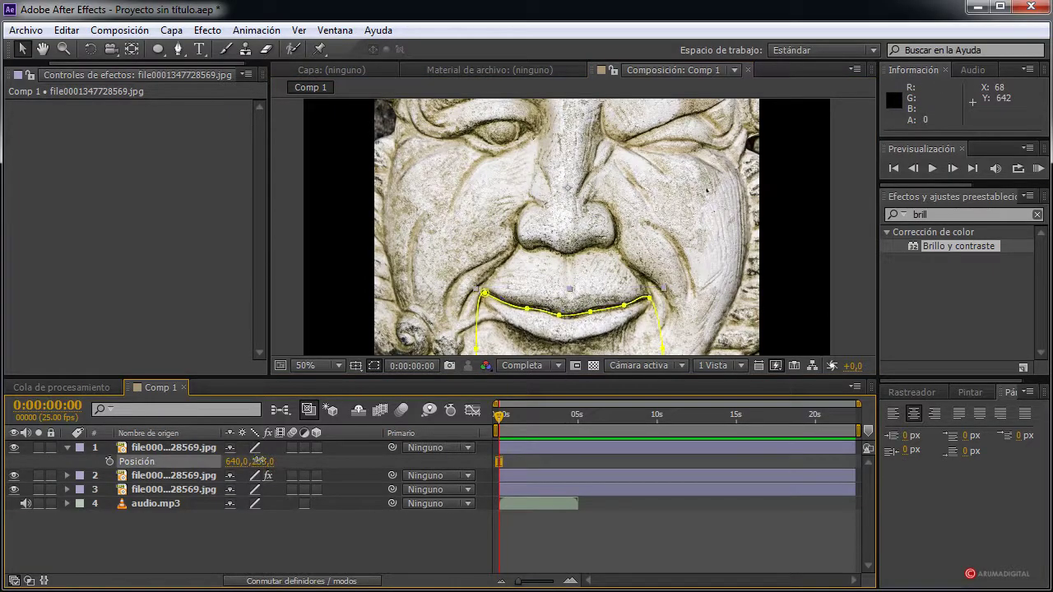
click(317, 283)
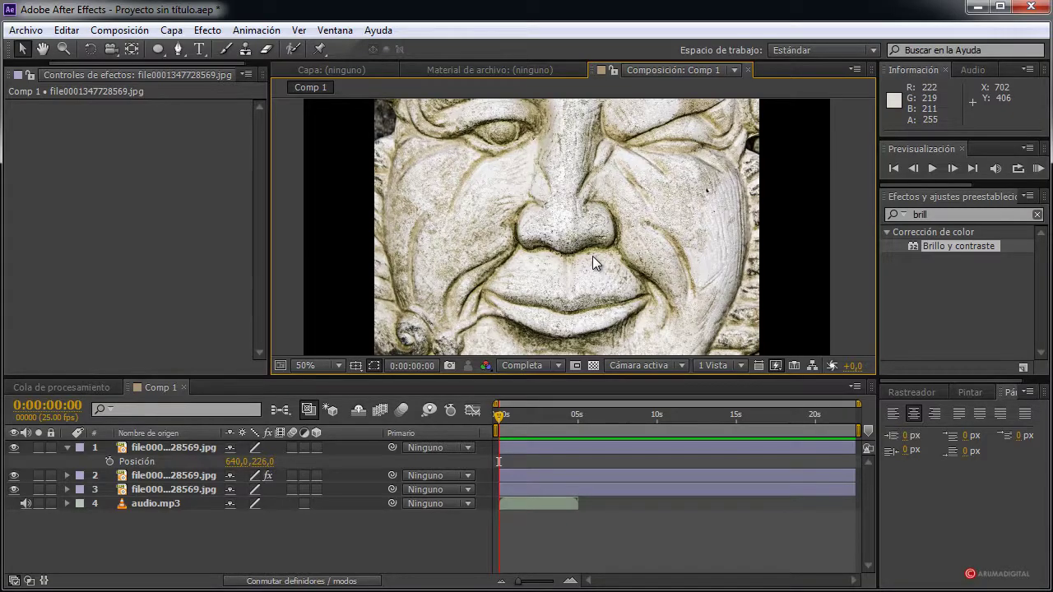
click(153, 505)
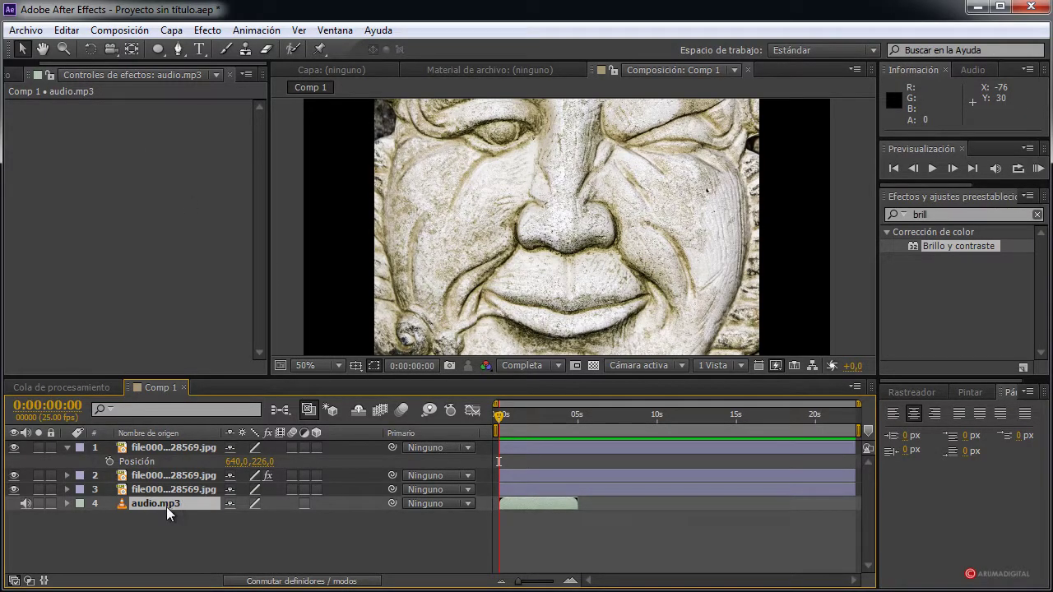
Convert audio.mp3 into audio keyframes and select the new Amplitud de audio layer
click(258, 32)
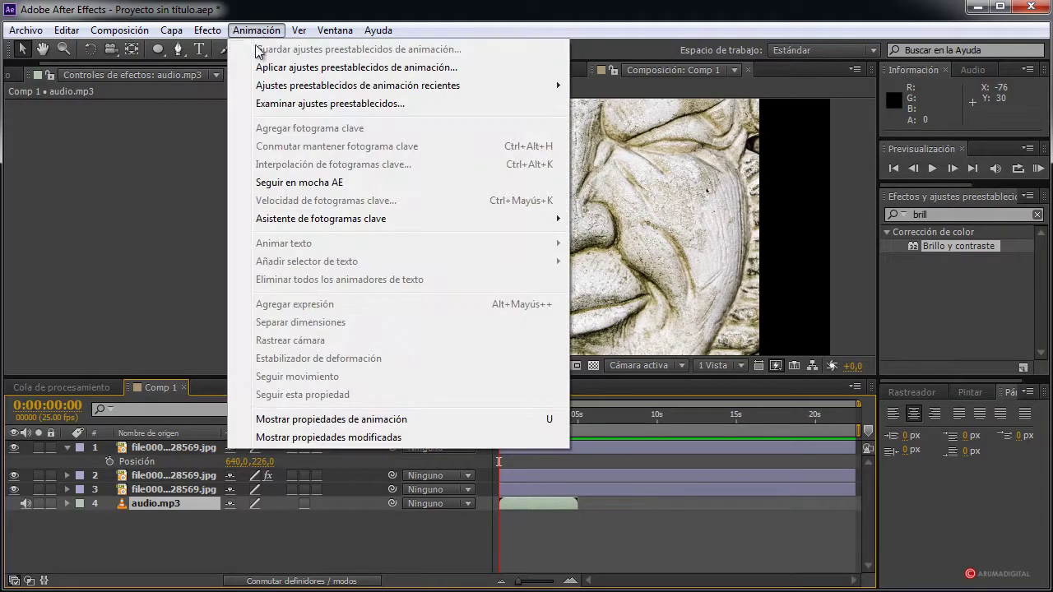
mouse_move(310, 224)
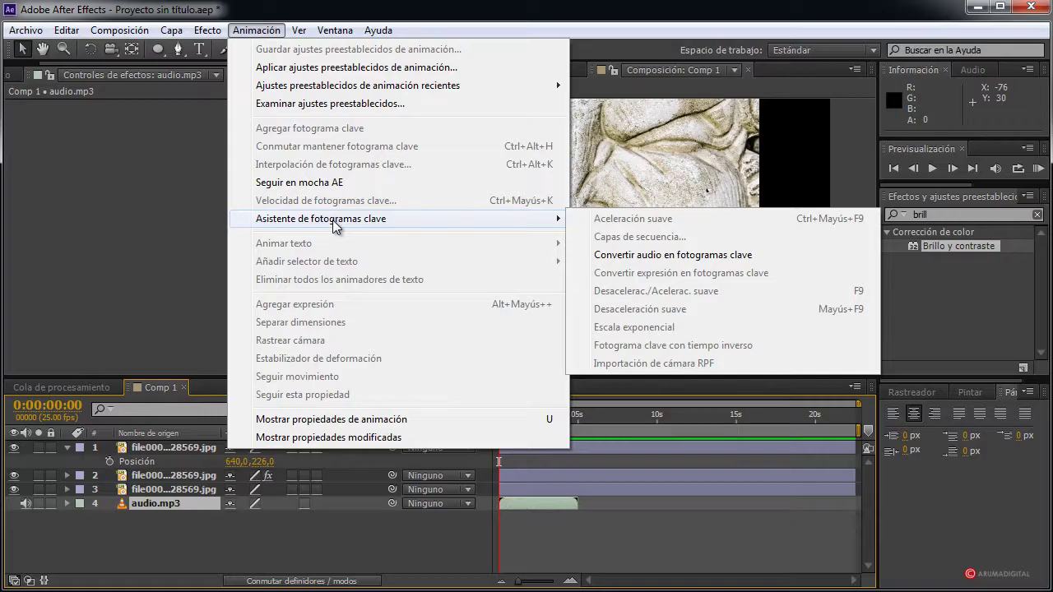
click(673, 255)
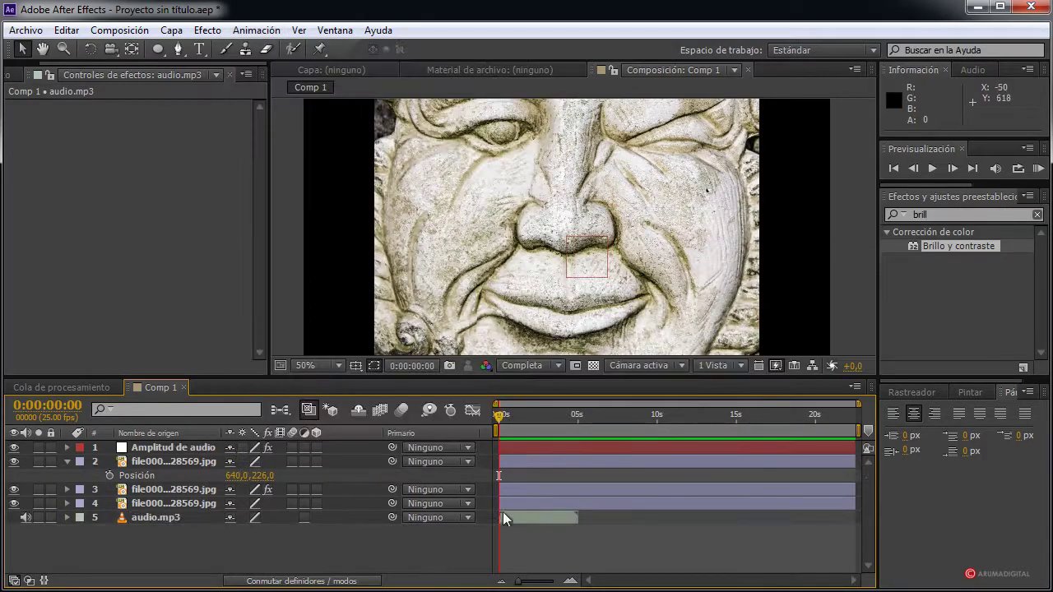
click(149, 452)
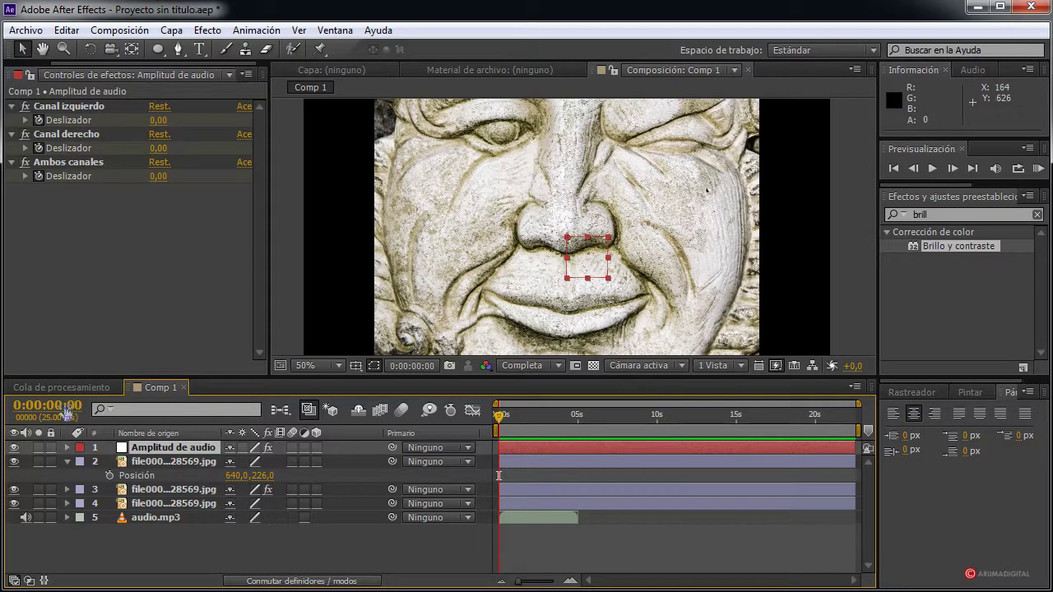
Select the jaw layer's Posición property and bring up the Animación menu
click(67, 447)
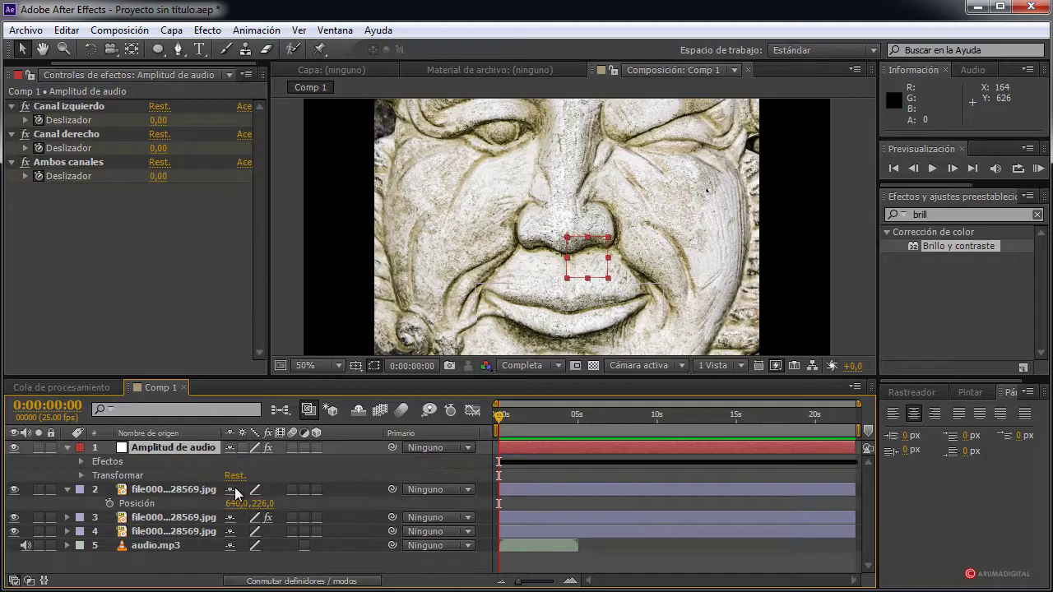
click(67, 448)
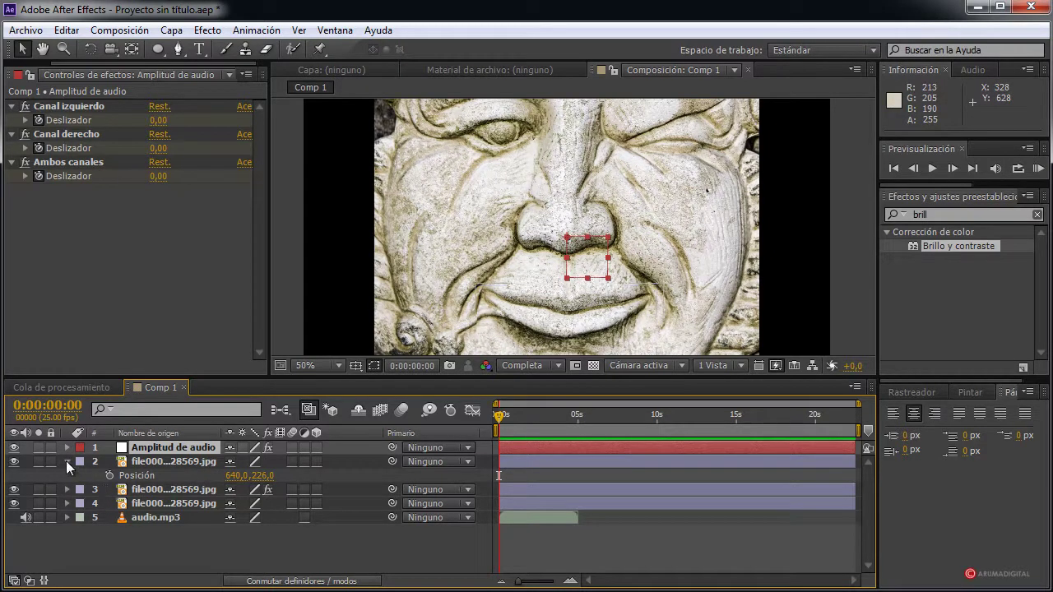
click(162, 462)
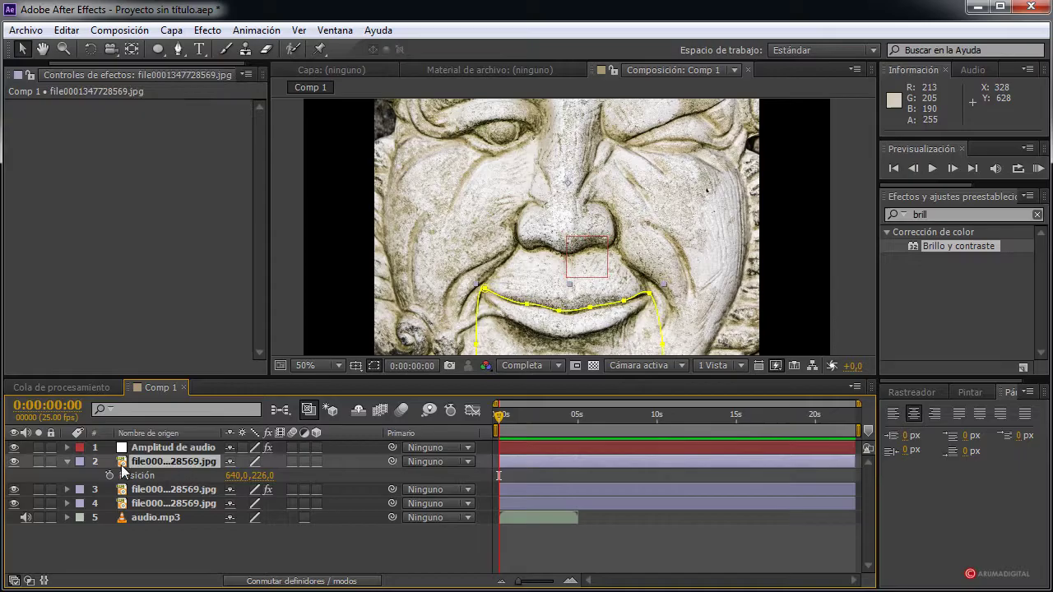
click(146, 477)
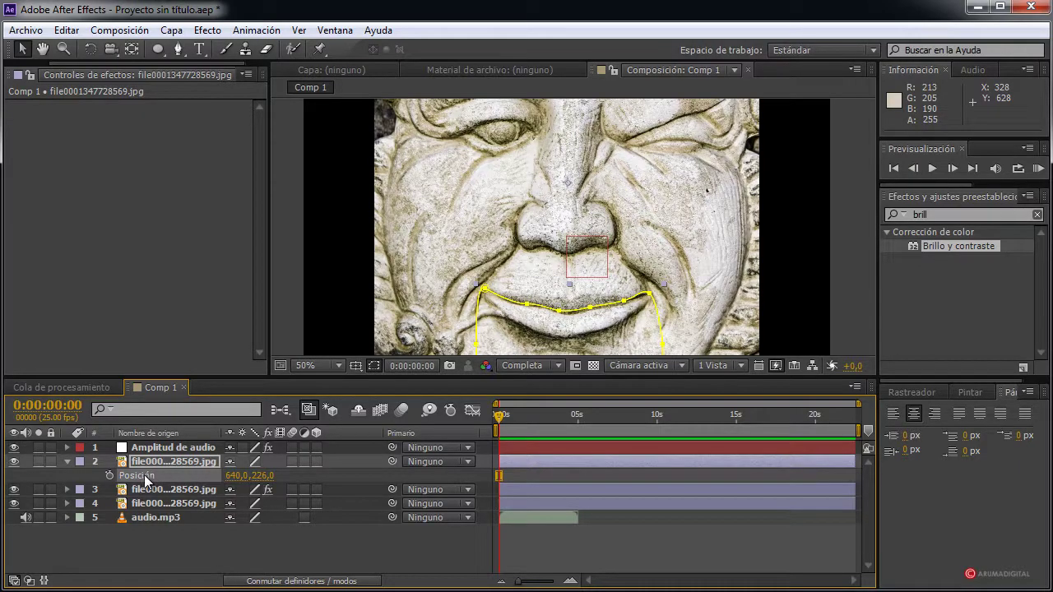
click(257, 30)
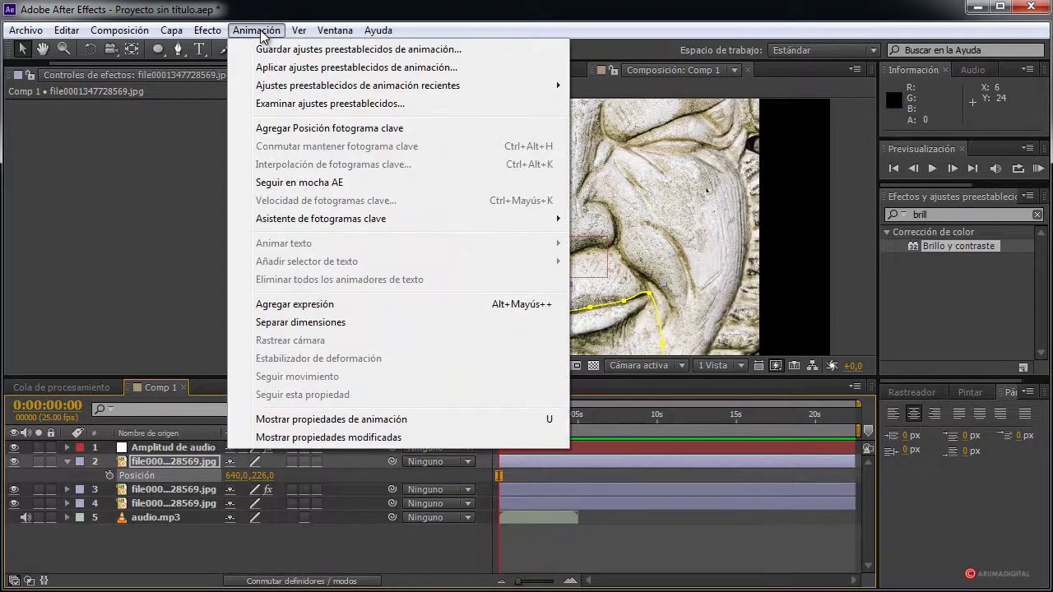
Apply Separar dimensiones to split Posición into X Posición 640,0 and Y Posición 226,0
click(303, 322)
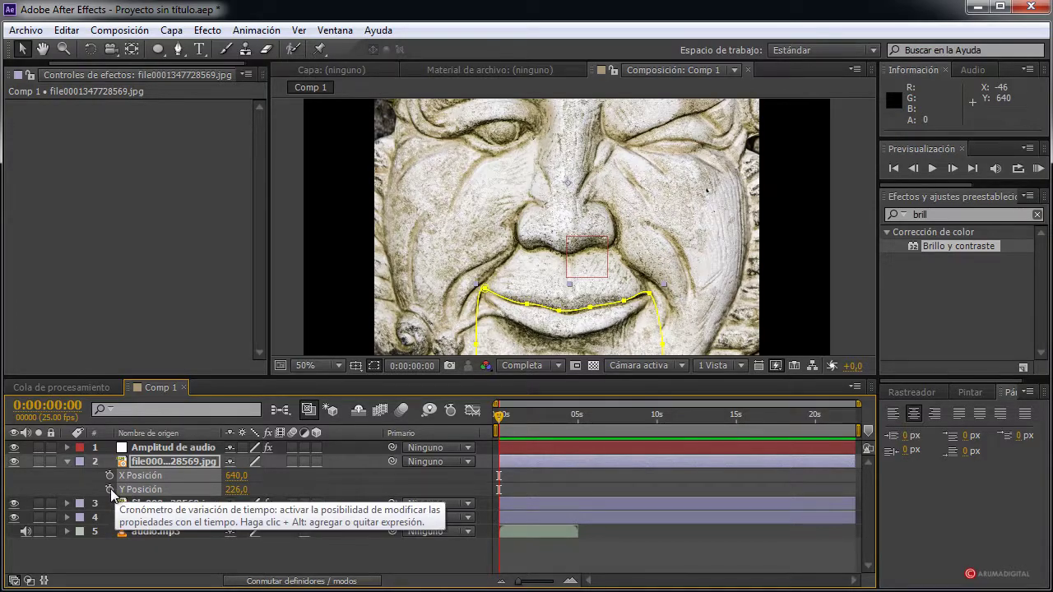
Add an expression to the jaw's Y Posición and expand Amplitud de audio's effects
click(309, 491)
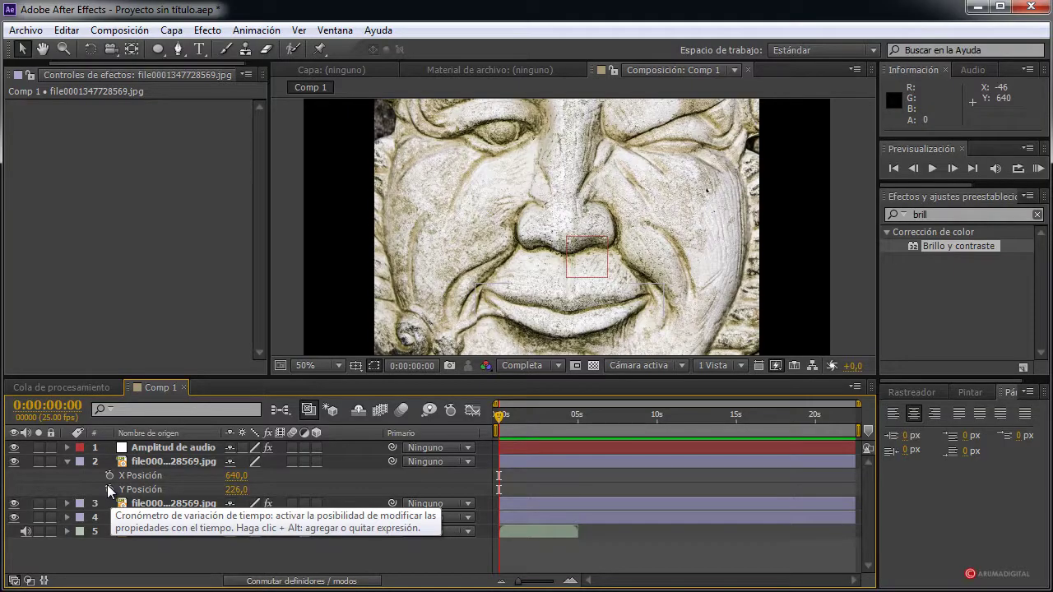
alt+click(111, 489)
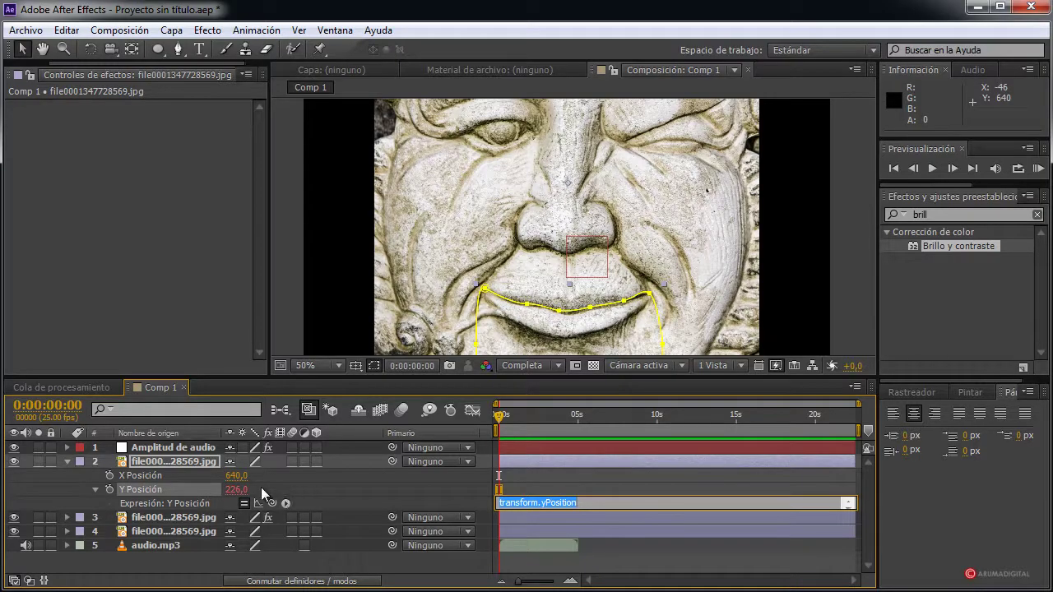
click(67, 447)
click(66, 448)
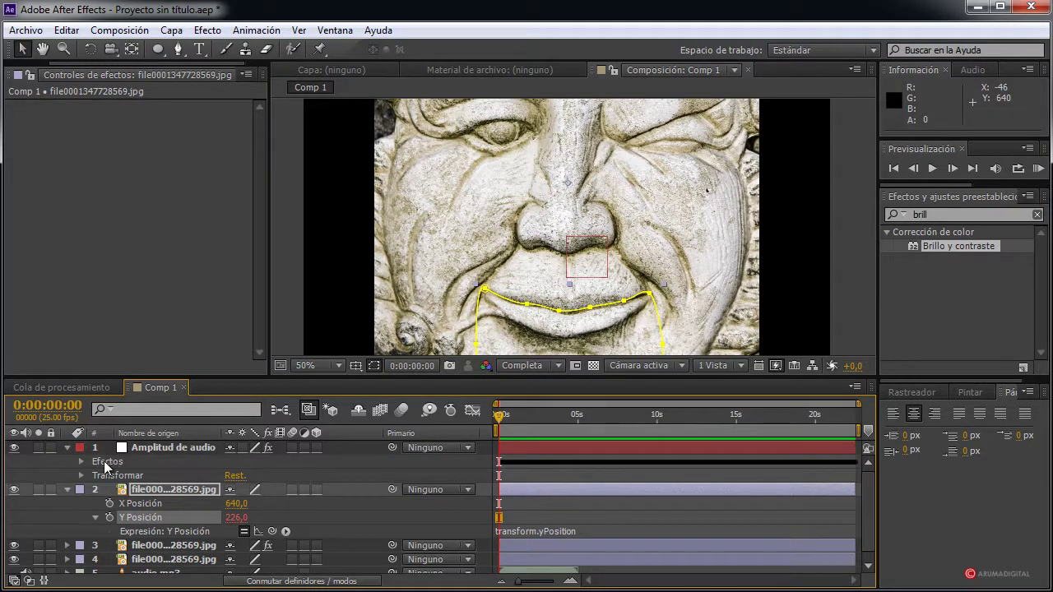
click(80, 462)
Pick-whip the Y Posición expression to the Canal derecho Deslizador and commit it
scroll(219, 500, down, 1)
scroll(219, 500, up, 1)
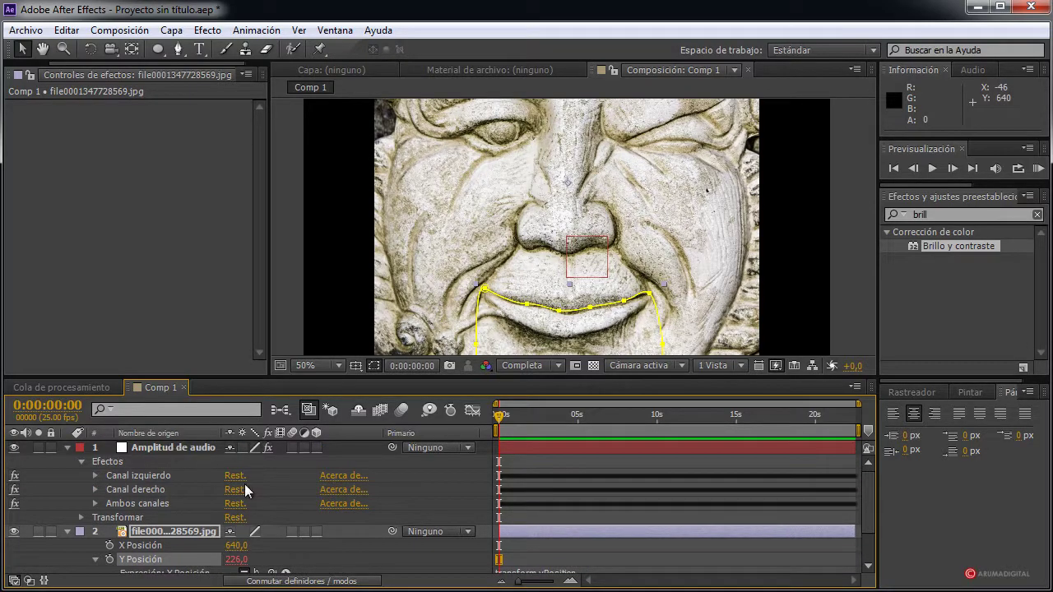
scroll(245, 484, down, 1)
scroll(244, 484, up, 1)
scroll(265, 498, down, 1)
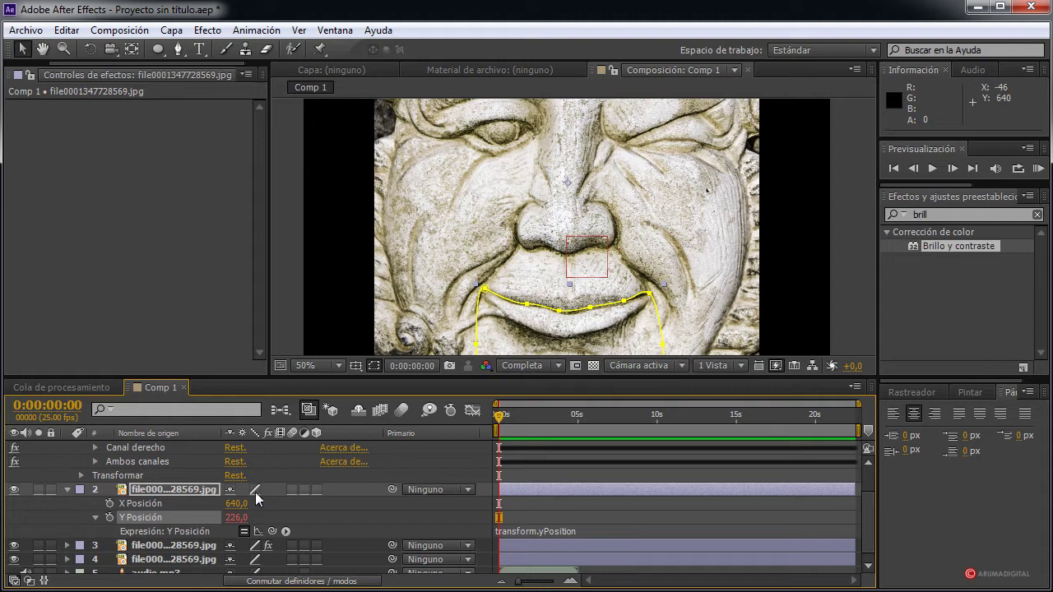
click(95, 447)
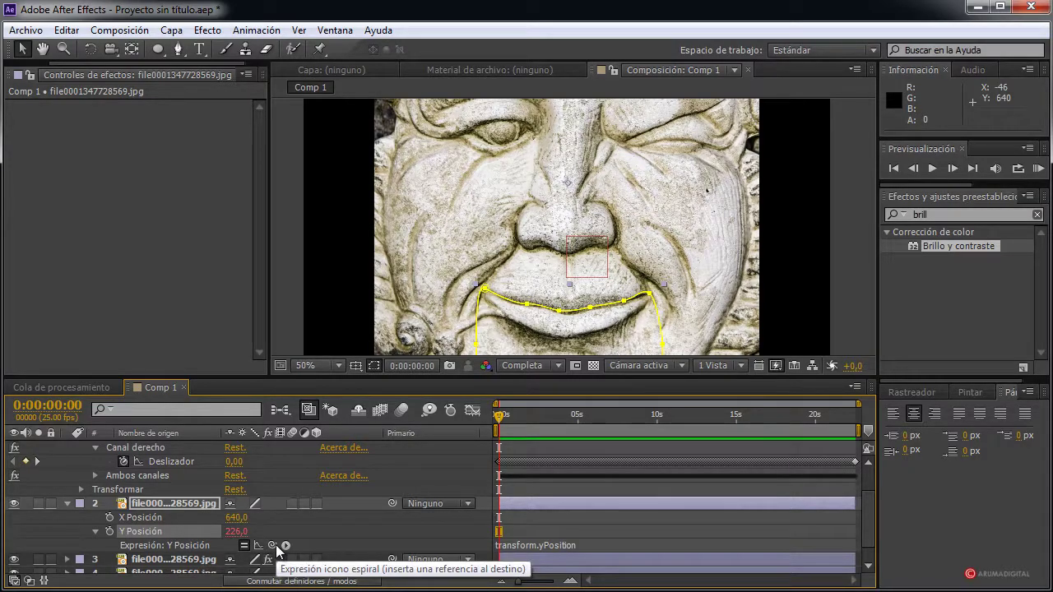
drag(277, 548, 179, 460)
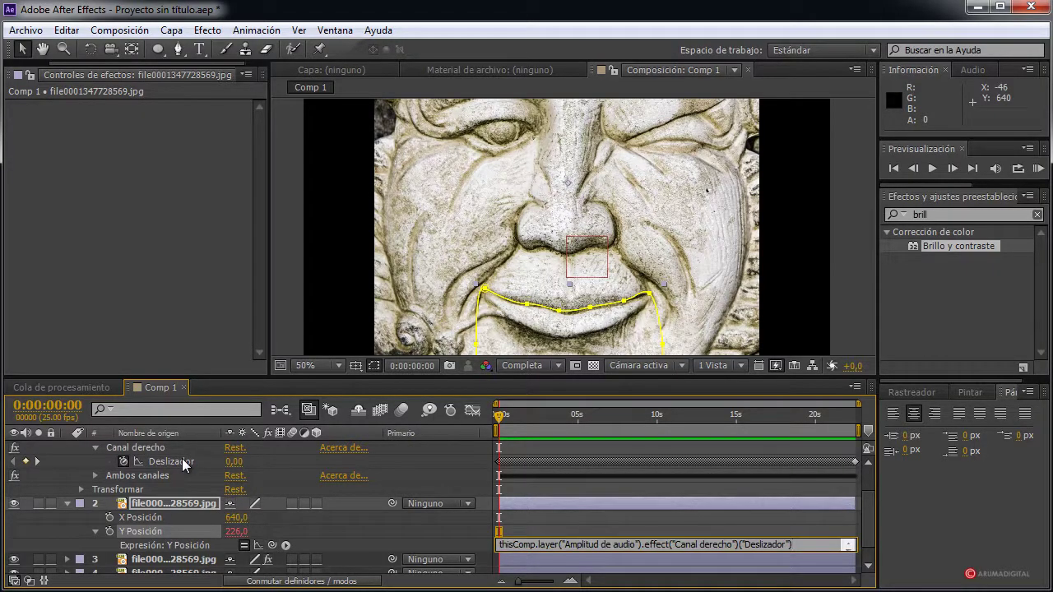
click(505, 415)
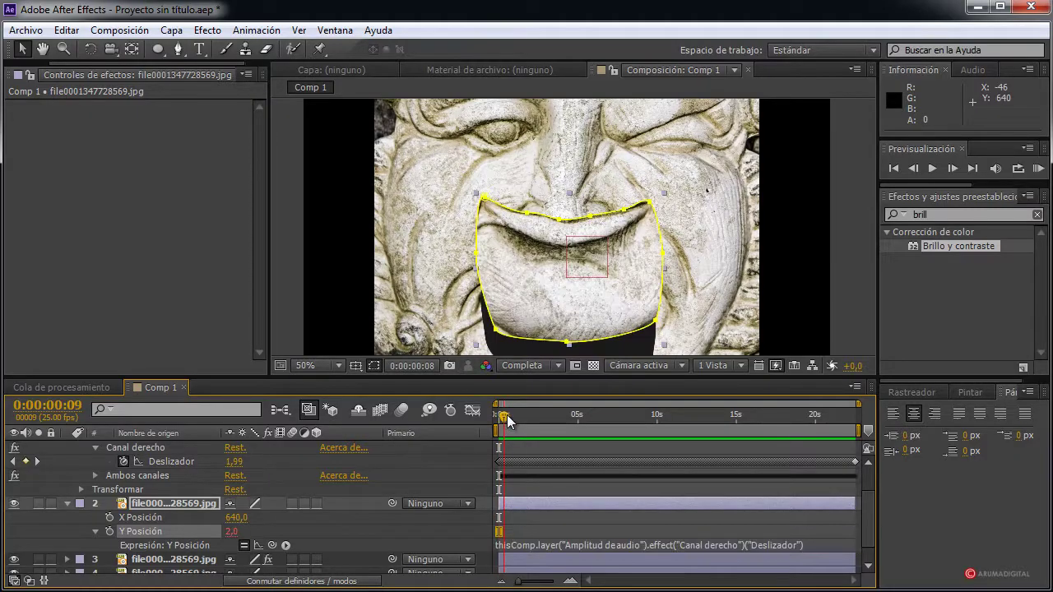
Scrub the timeline to preview the jaw moving, then collapse the Amplitud de audio layer
drag(507, 414, 477, 420)
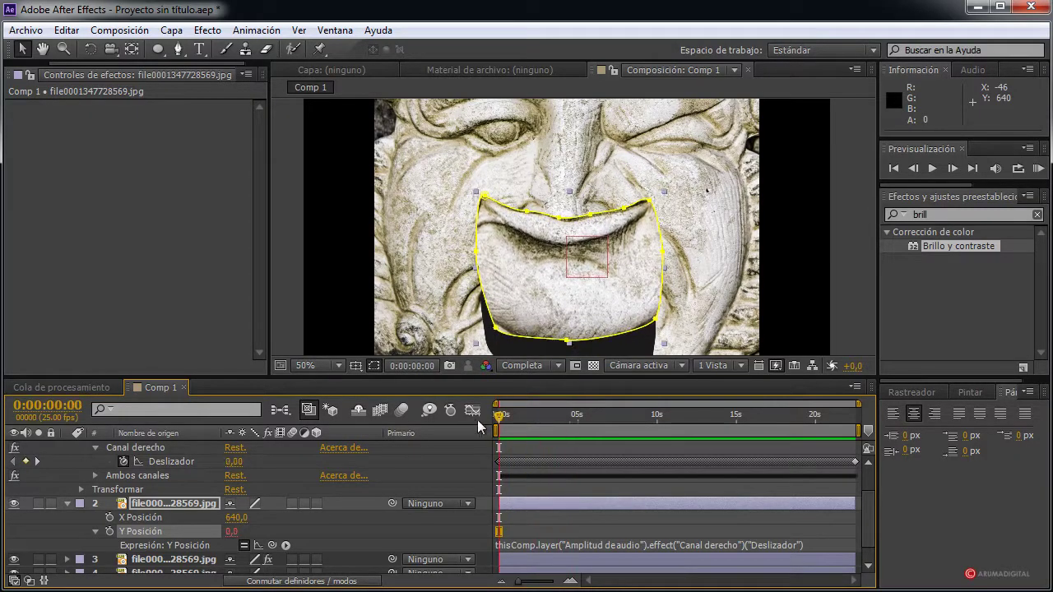
click(96, 448)
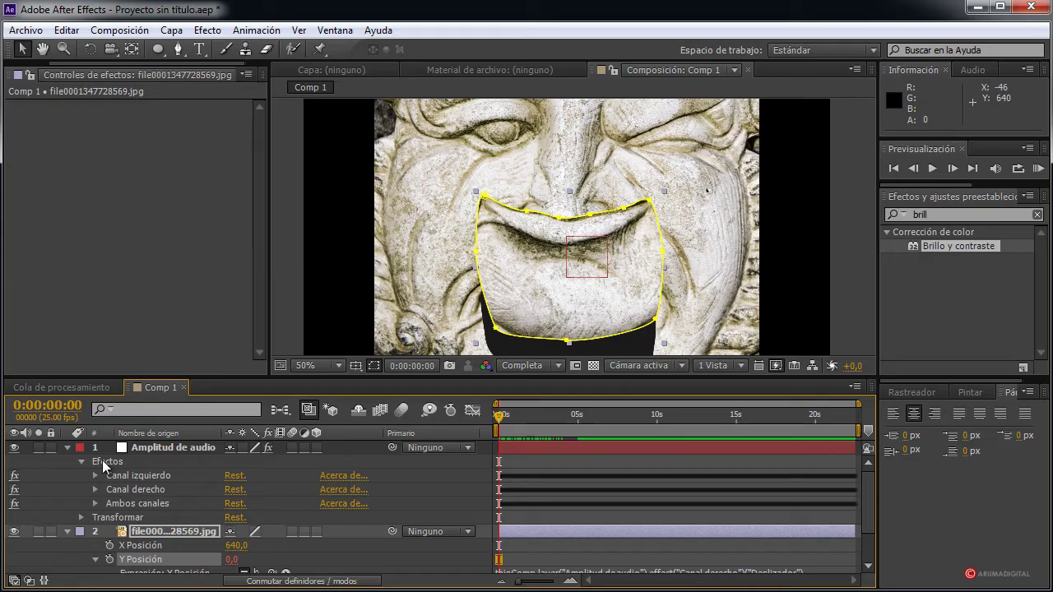
click(68, 448)
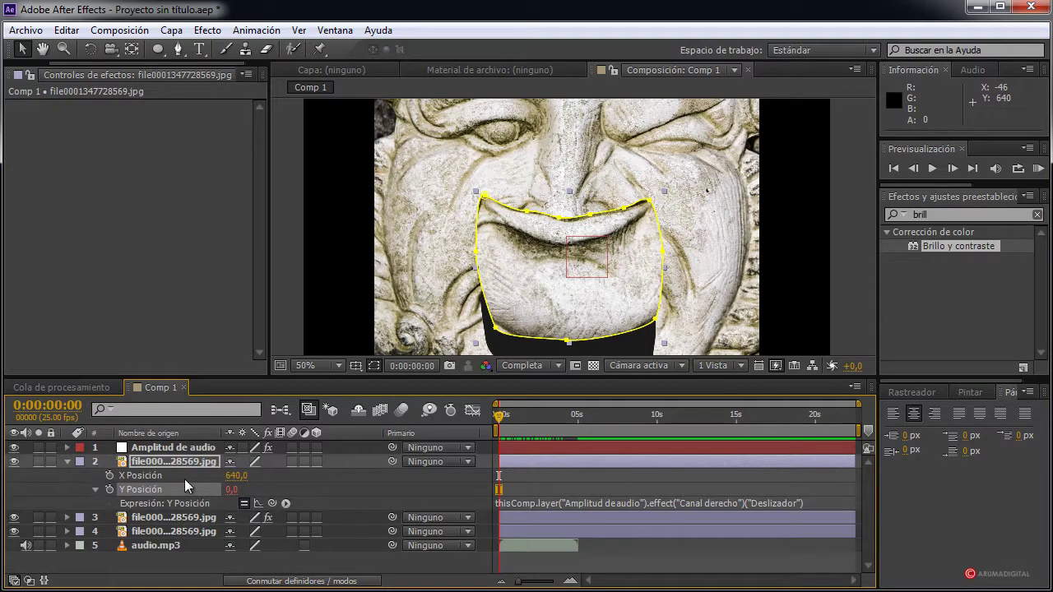
Reveal the jaw layer's Transformar properties, hiding the Y Posición expression row
click(67, 462)
click(68, 462)
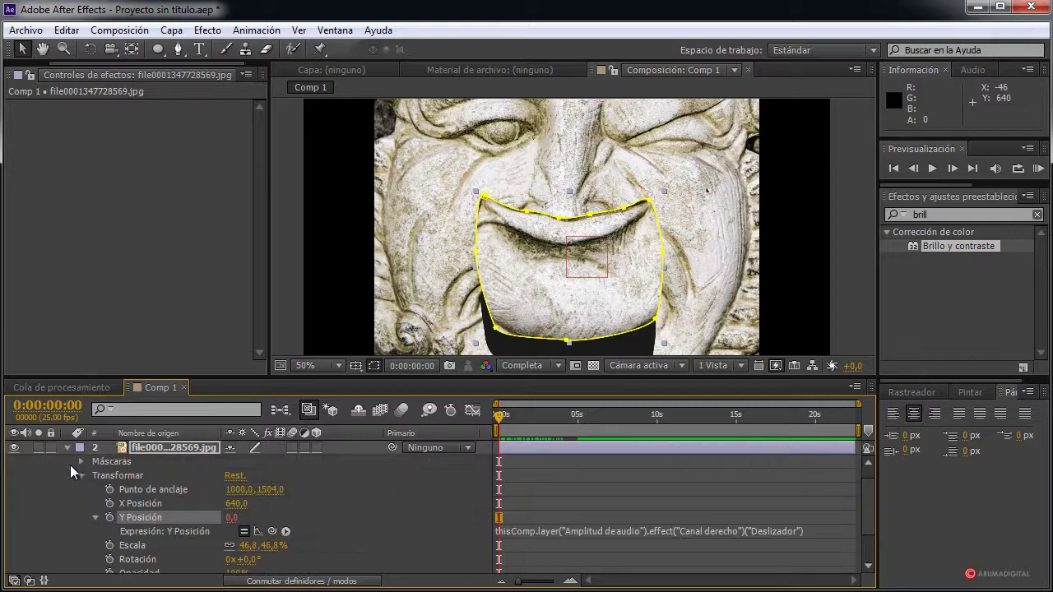
scroll(218, 469, up, 1)
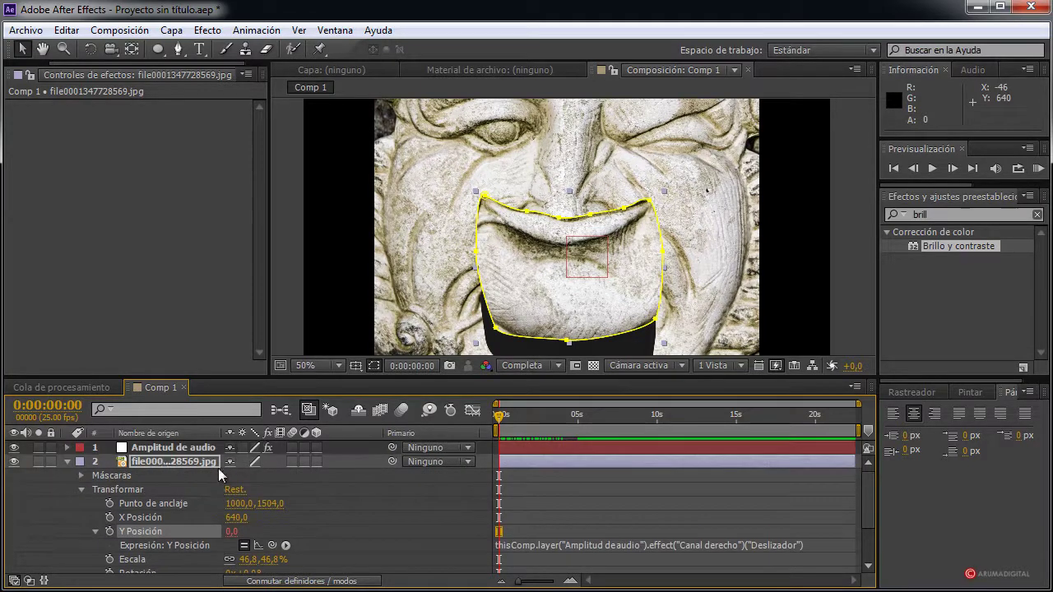
scroll(160, 502, down, 3)
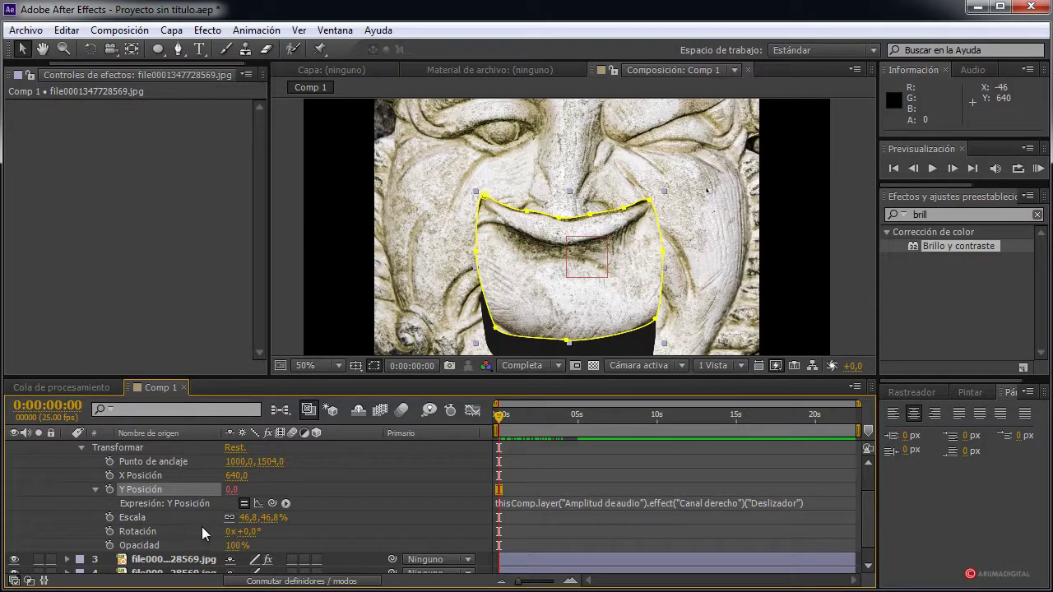
click(96, 489)
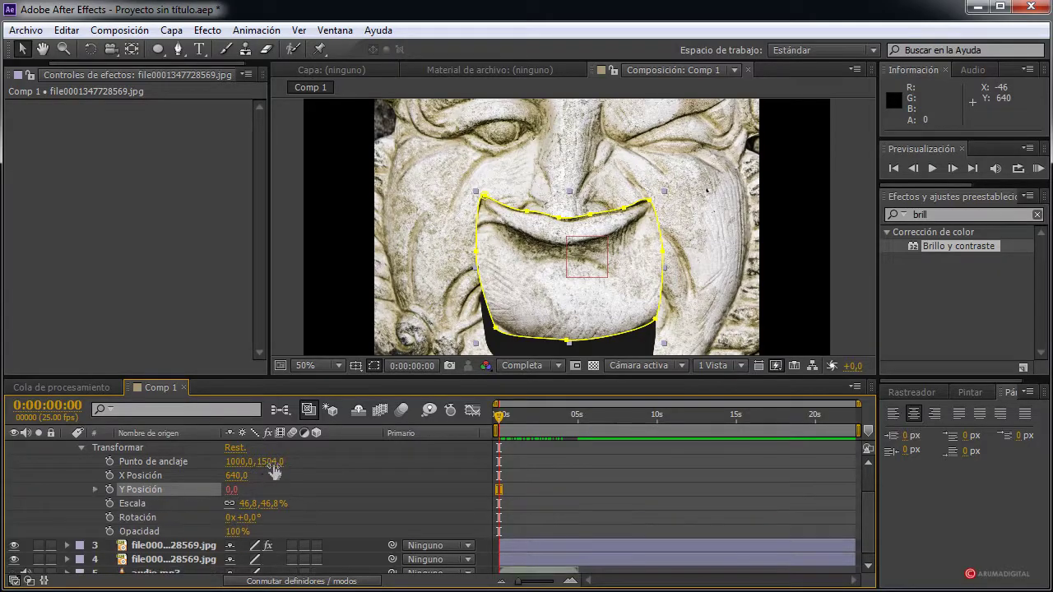
Scrub the jaw's Punto de anclaje Y to 1015 (1000,0, 1015,0) and zoom in on the mouth
mouse_move(274, 467)
mouse_down()
mouse_move(222, 461)
mouse_move(259, 461)
mouse_up()
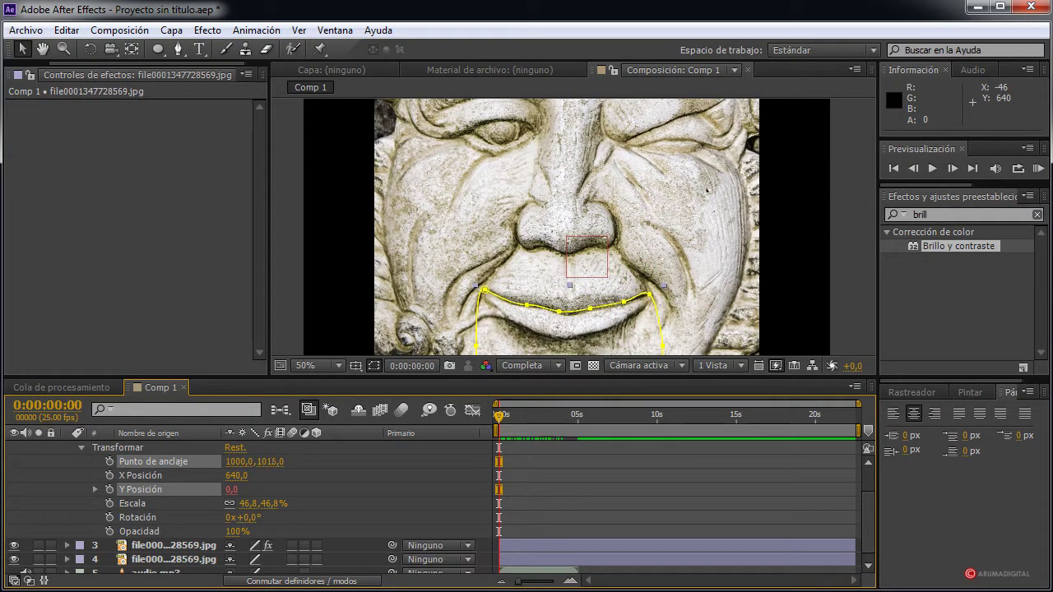
click(467, 245)
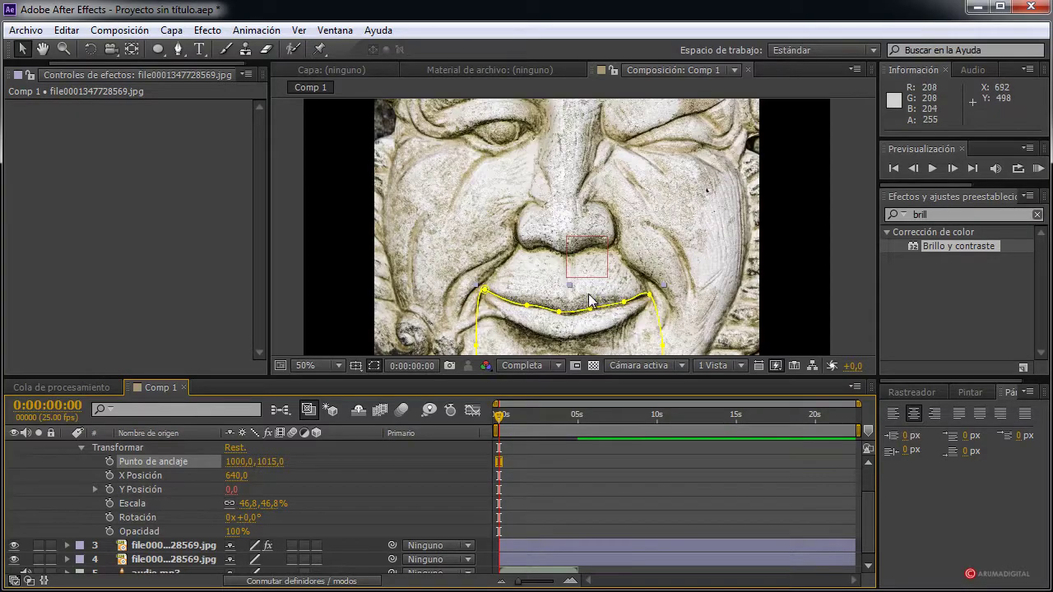
scroll(589, 302, down, 1)
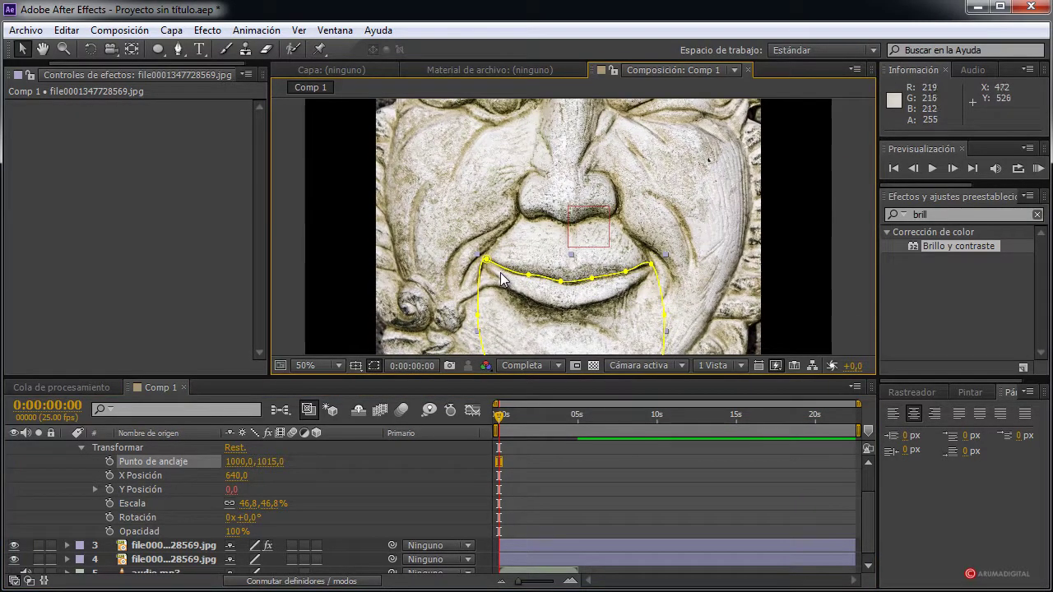
key(period)
key(period)
Scrub through the opening frames to check the jaw's motion
scroll(665, 305, down, 1)
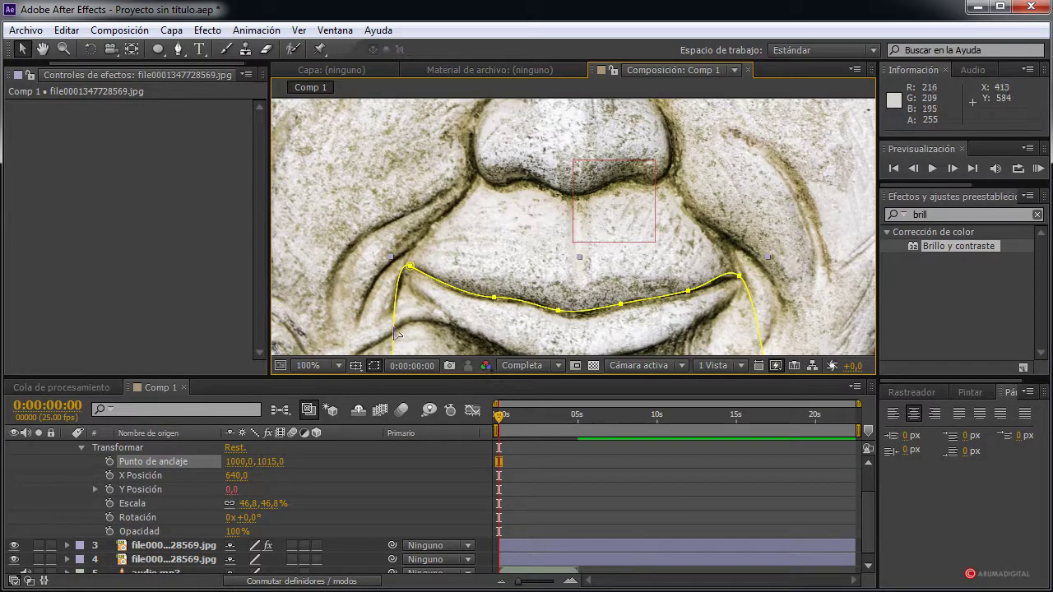
mouse_move(500, 416)
mouse_down()
mouse_move(594, 422)
mouse_move(499, 423)
mouse_up()
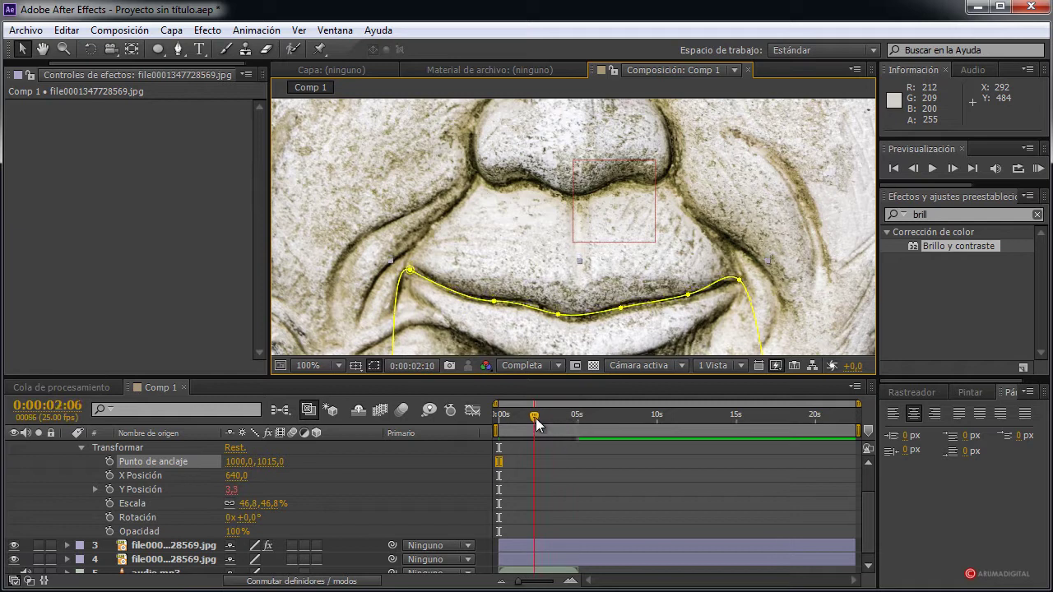
scroll(447, 333, down, 2)
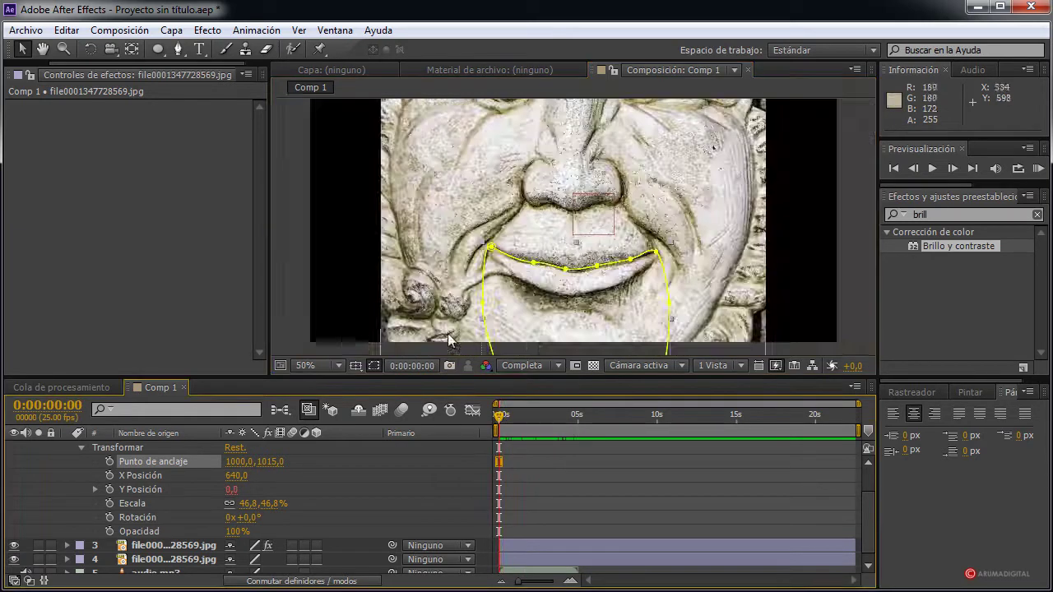
scroll(686, 223, up, 3)
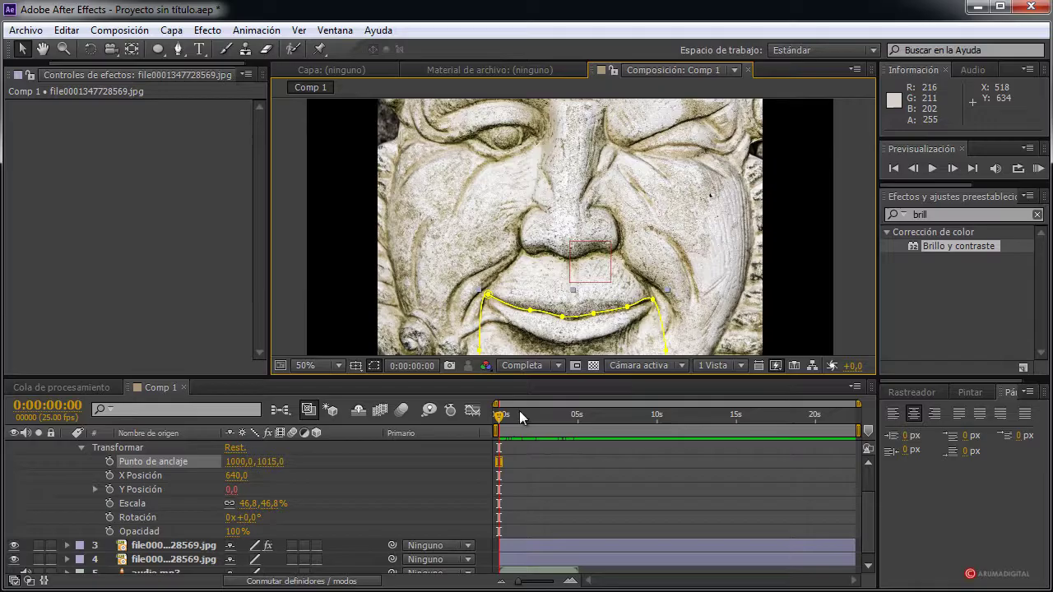
drag(501, 418, 498, 413)
Collapse the jaw layer and view Amplitud de audio's Canal derecho Deslizador in the Graph Editor
scroll(246, 508, up, 3)
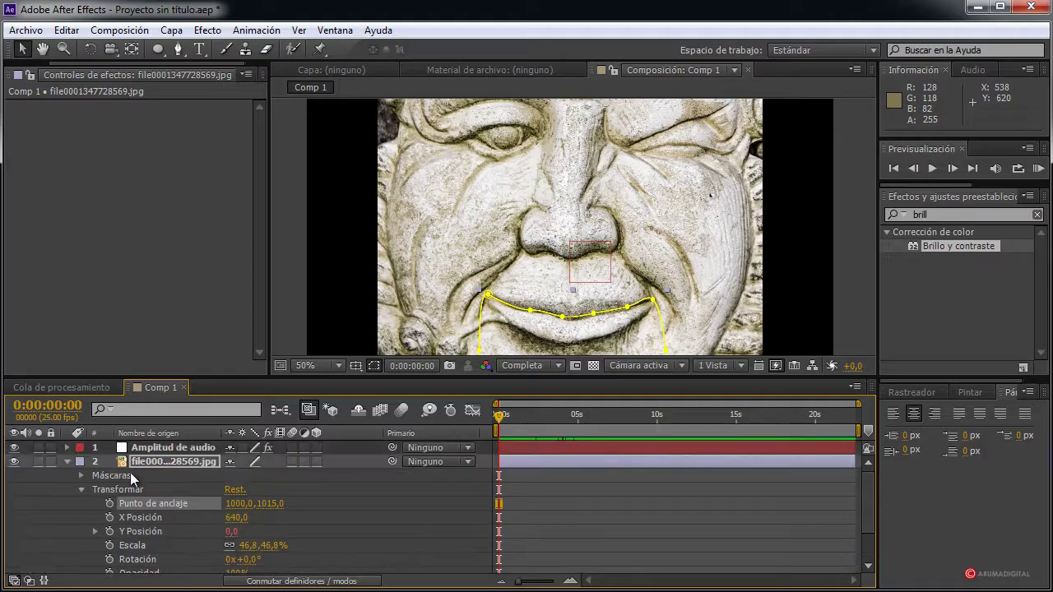
click(82, 489)
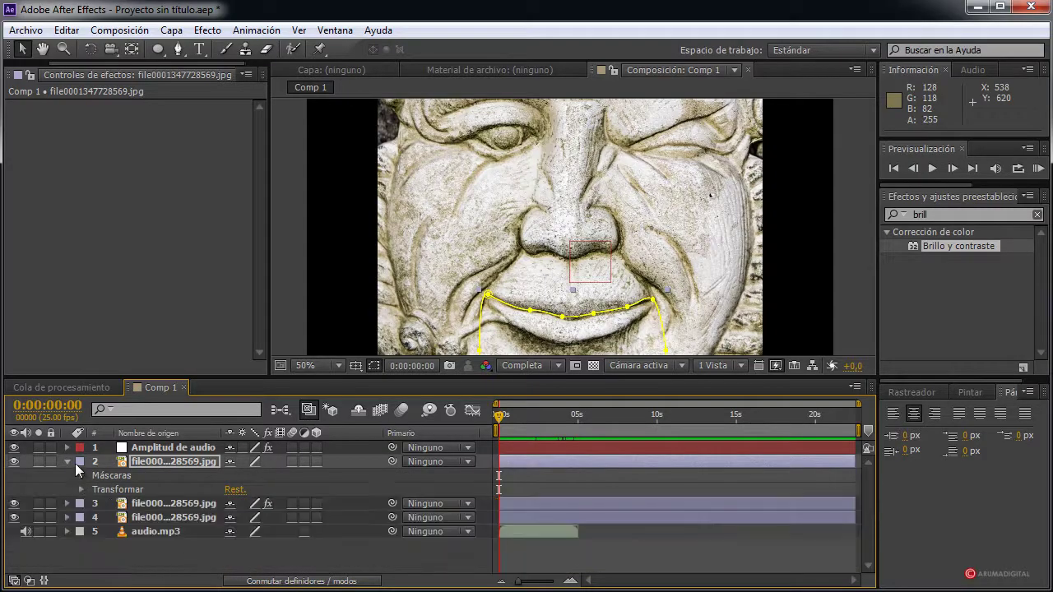
click(69, 461)
click(67, 447)
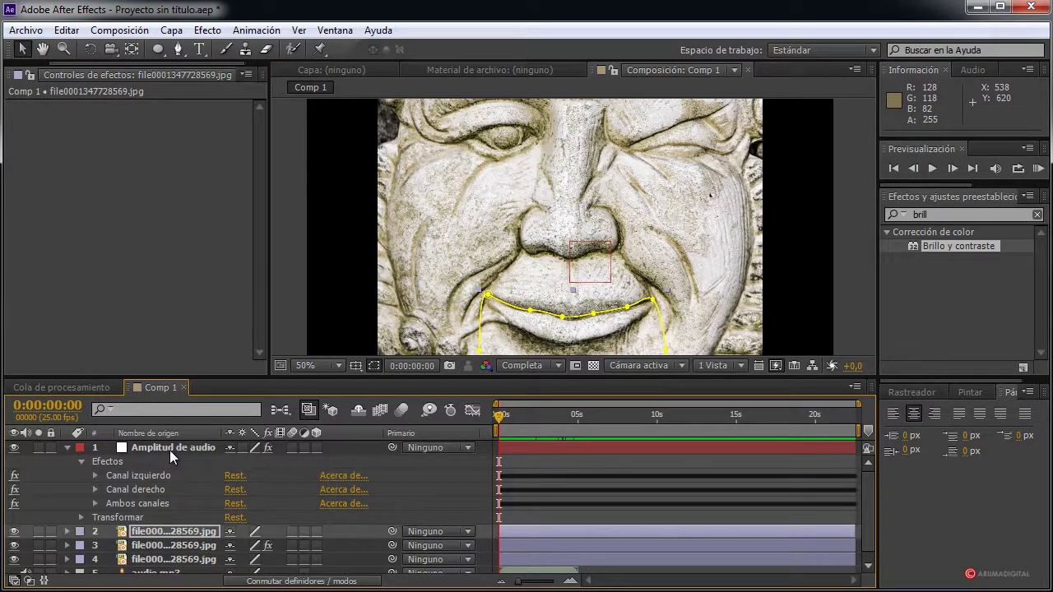
click(96, 489)
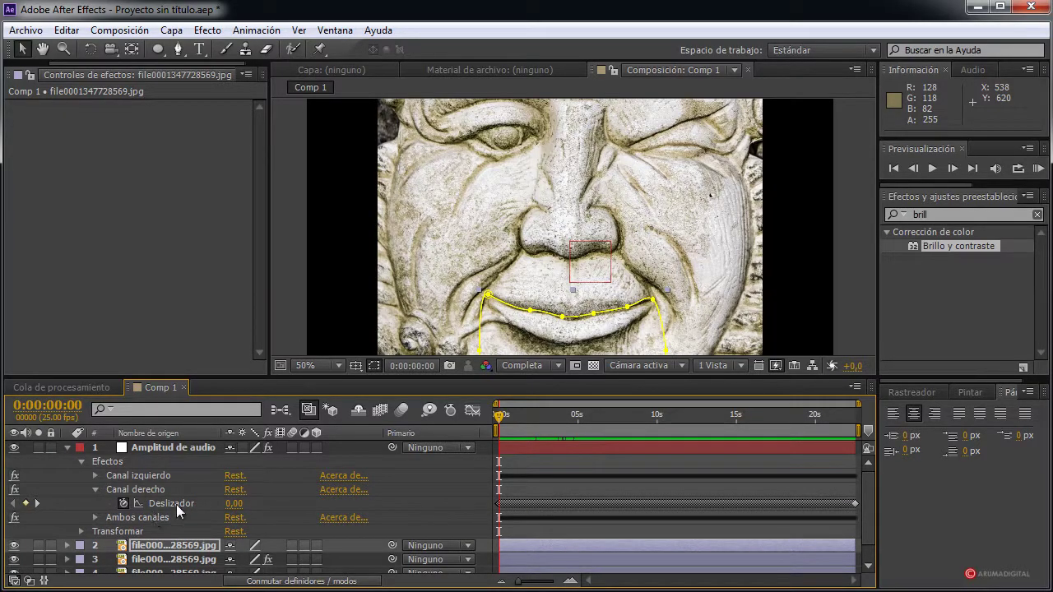
click(176, 505)
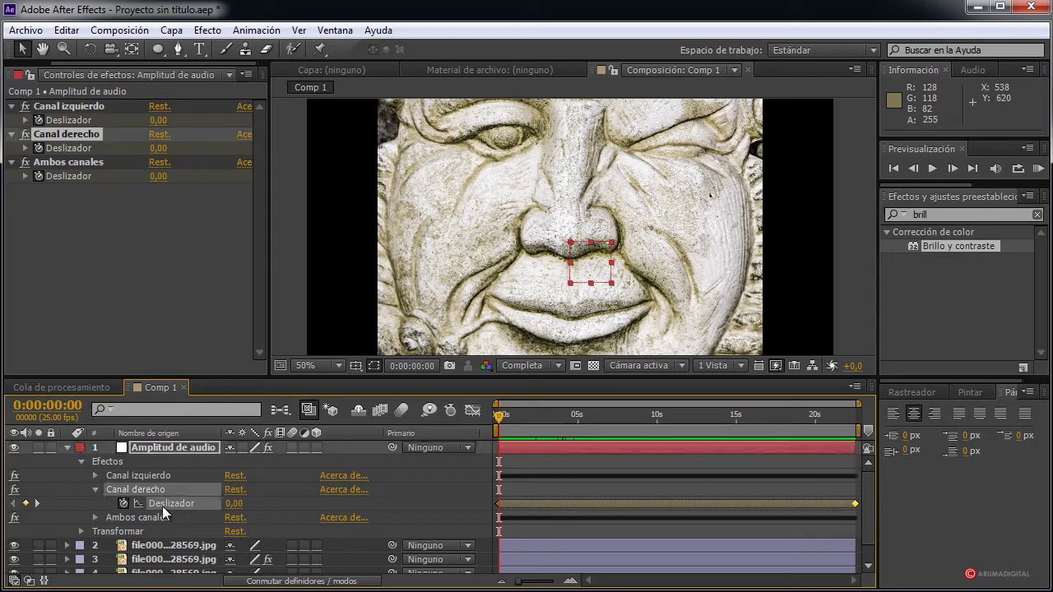
click(473, 411)
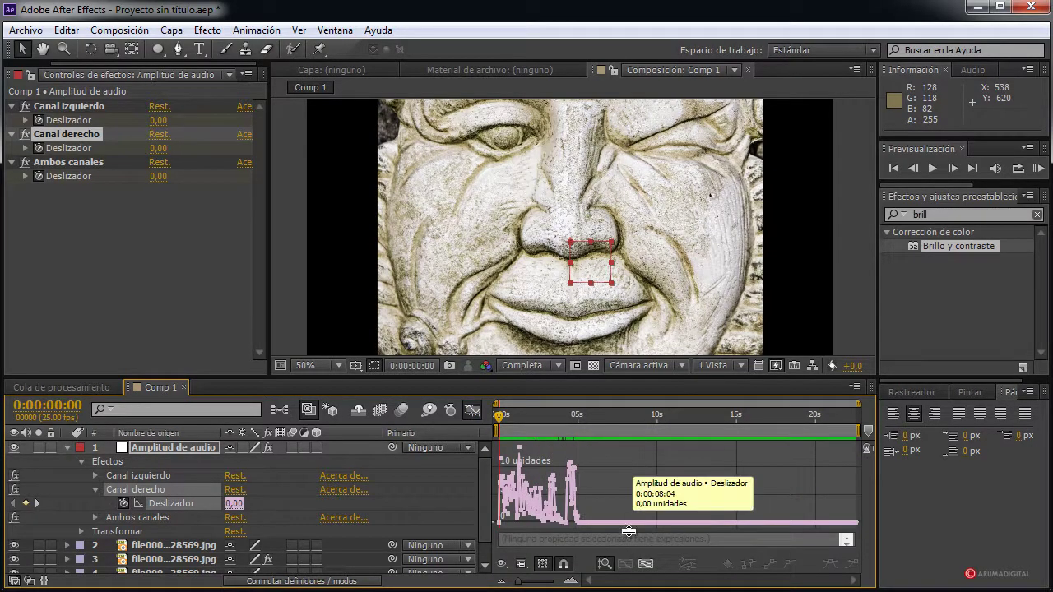
Select all amplitude keyframes, scale them slightly taller, and check values at 0:00:01:14
drag(656, 444, 488, 532)
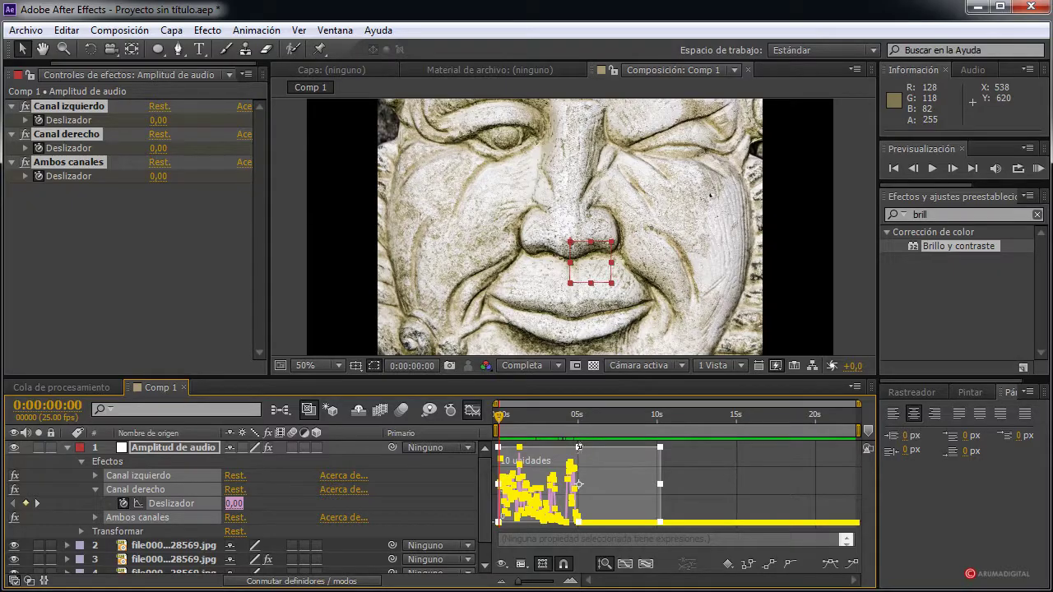
drag(578, 446, 578, 446)
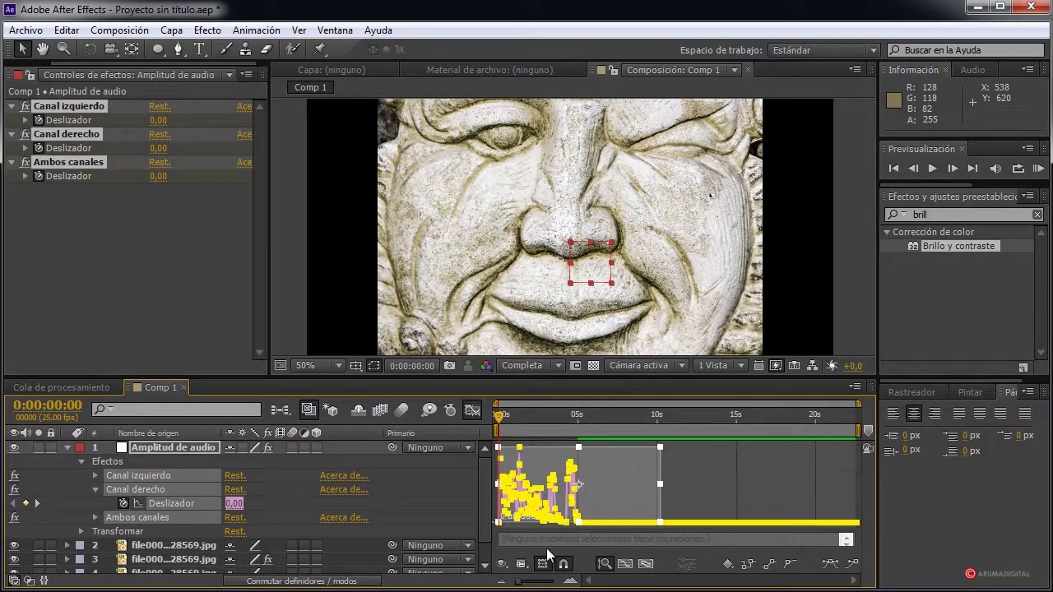
mouse_move(499, 415)
mouse_down()
mouse_move(549, 414)
mouse_move(497, 415)
mouse_up()
drag(499, 415, 523, 415)
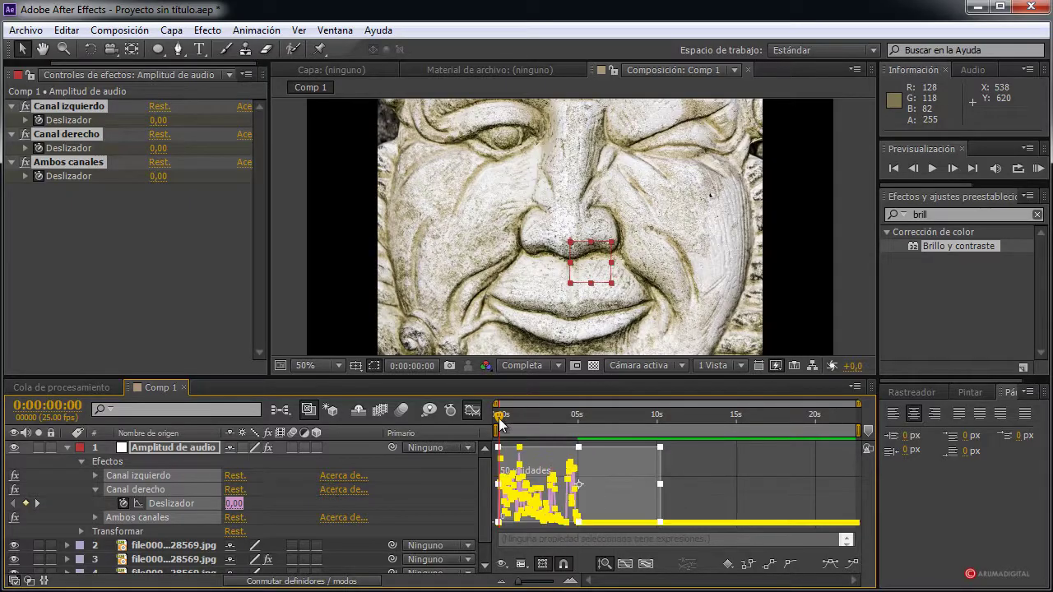
Zoom the view to 25%, compare slider values across nearby frames, then return to 0:00:00:00
key(comma)
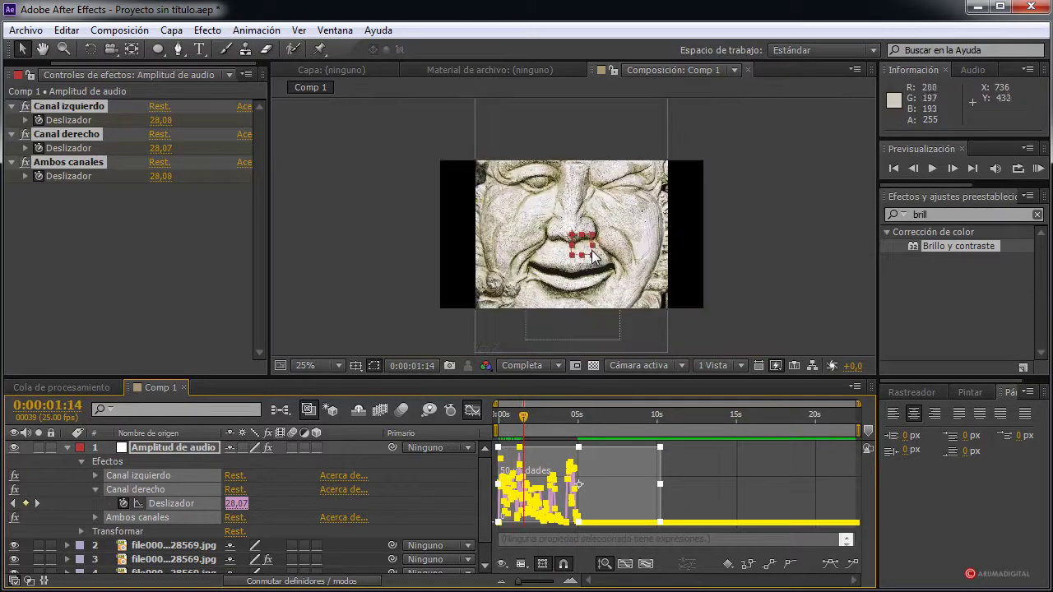
mouse_move(523, 415)
mouse_down()
mouse_move(561, 422)
mouse_move(519, 415)
mouse_up()
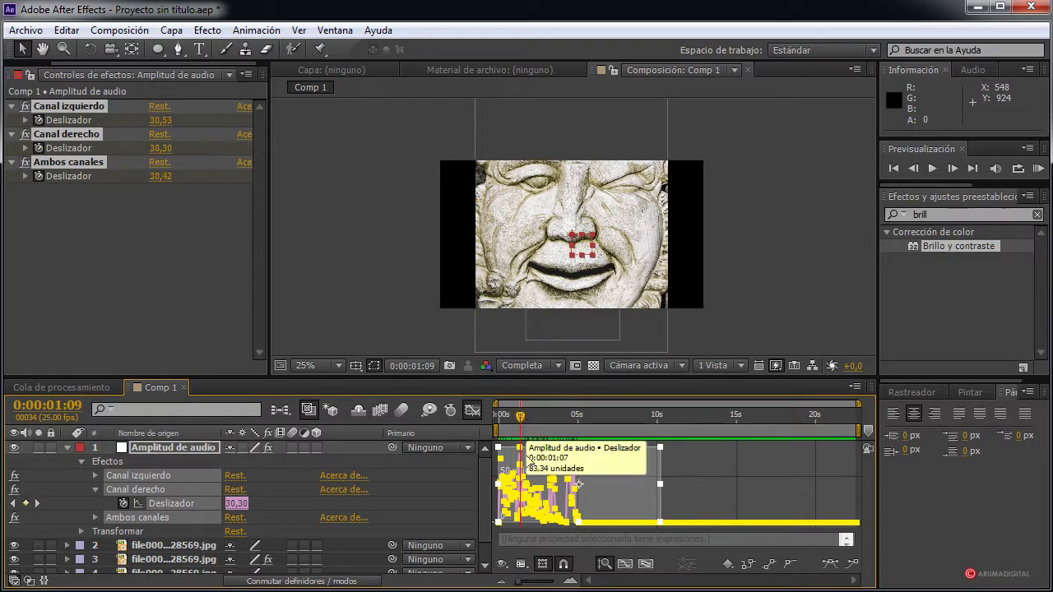
click(523, 417)
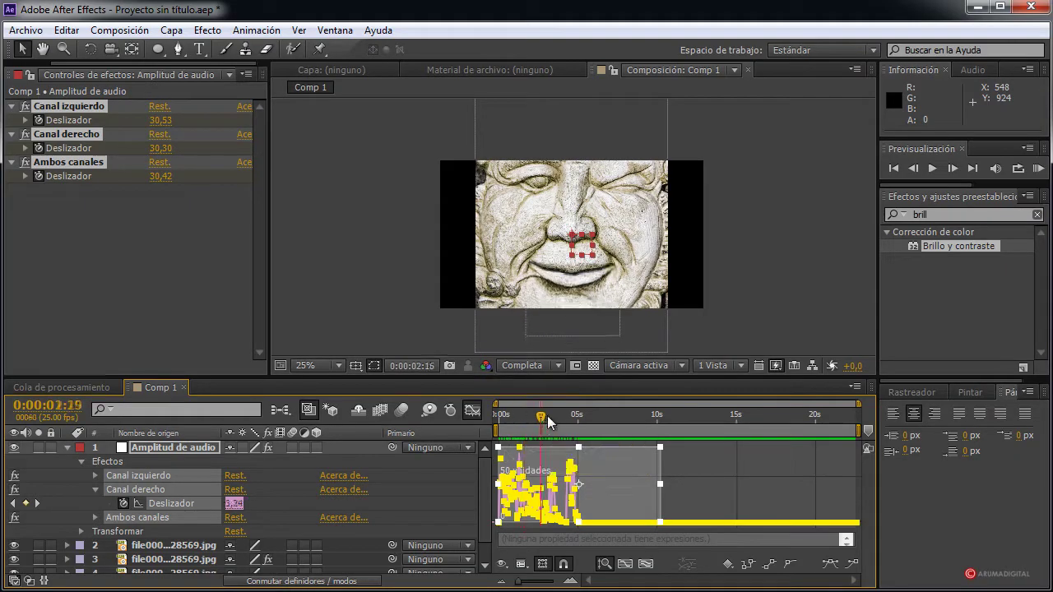
mouse_move(528, 417)
mouse_down()
mouse_move(572, 422)
mouse_move(489, 419)
mouse_up()
key(period)
drag(566, 291, 559, 253)
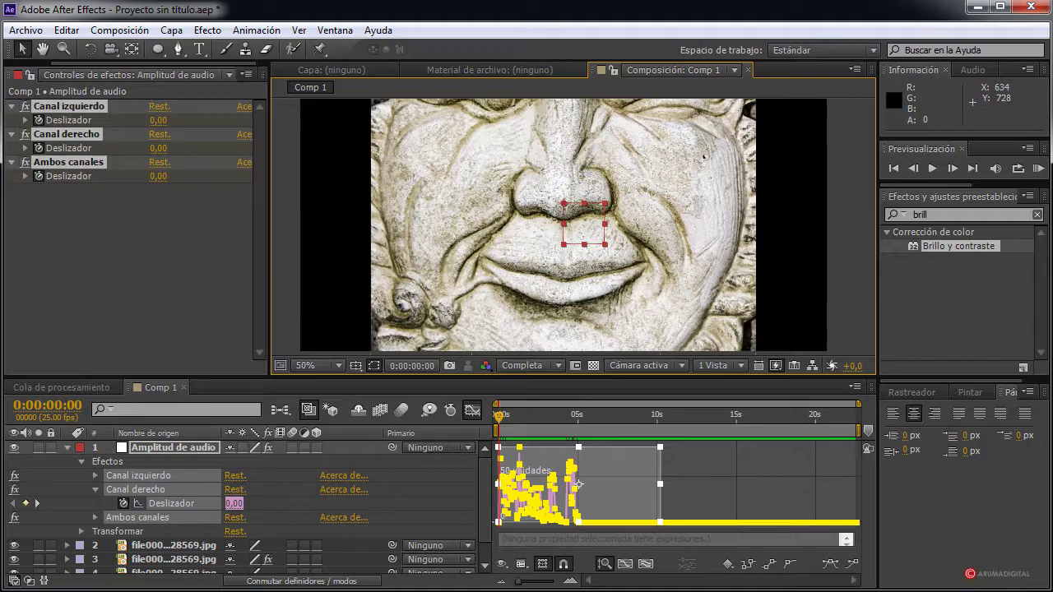
Enable motion blur on the second image layer and the composition, then scrub to 0:00:01:04
click(66, 447)
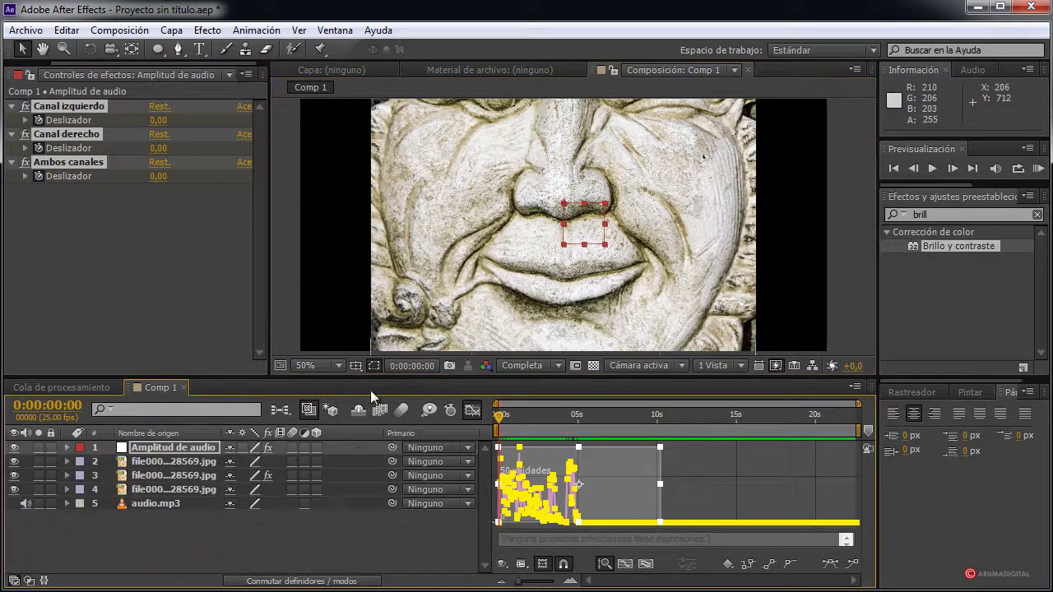
click(291, 463)
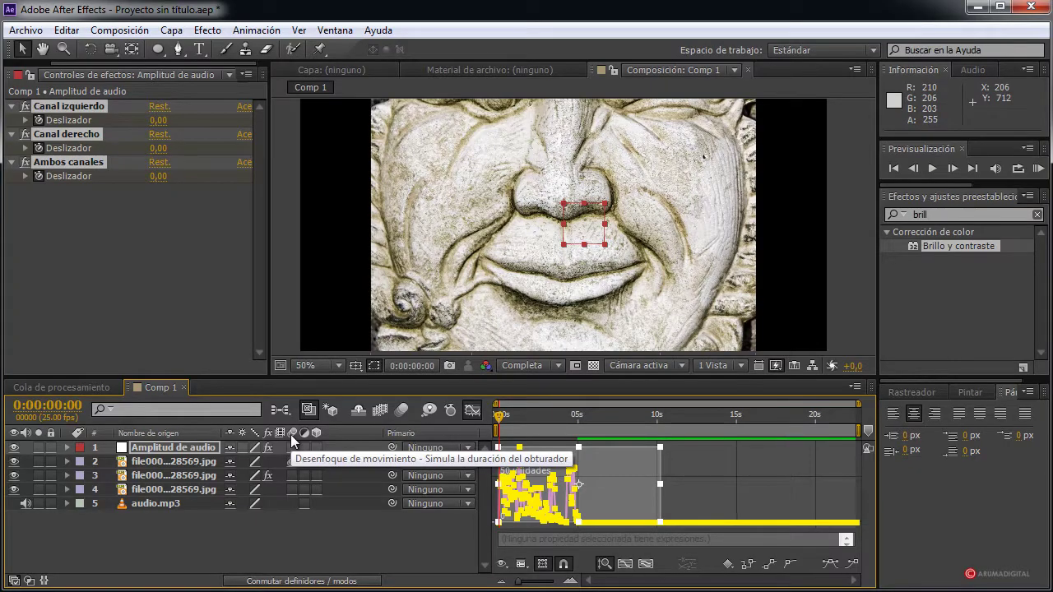
click(404, 410)
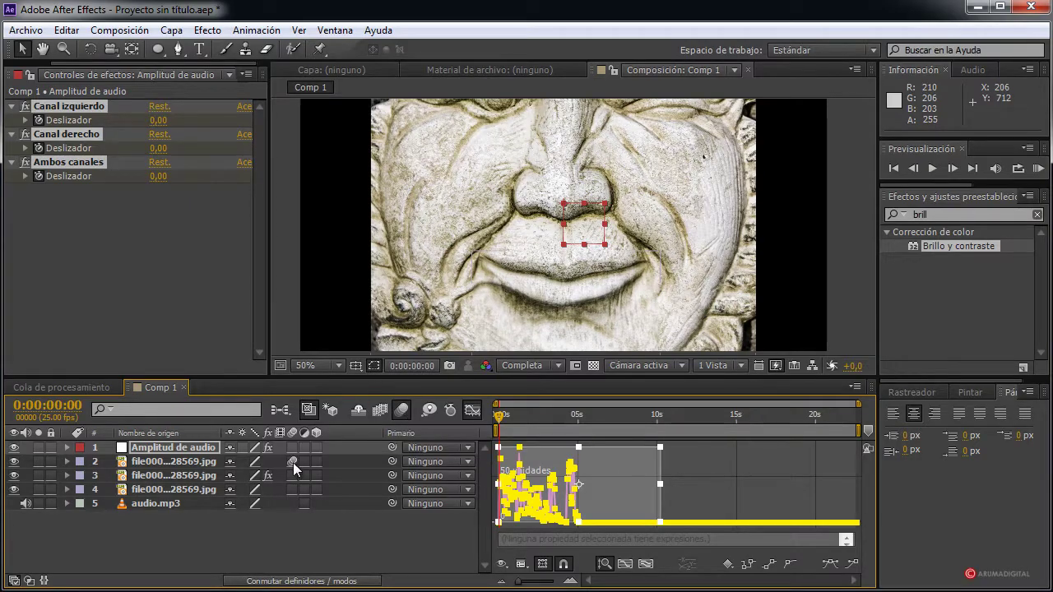
mouse_move(499, 416)
mouse_down()
mouse_move(547, 420)
mouse_move(497, 418)
mouse_up()
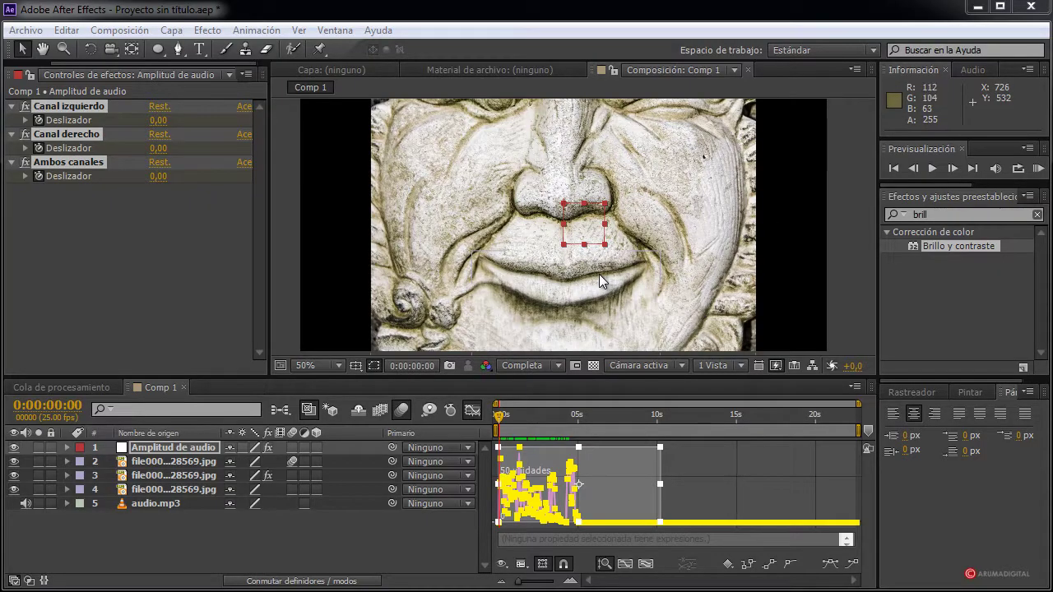
click(1039, 169)
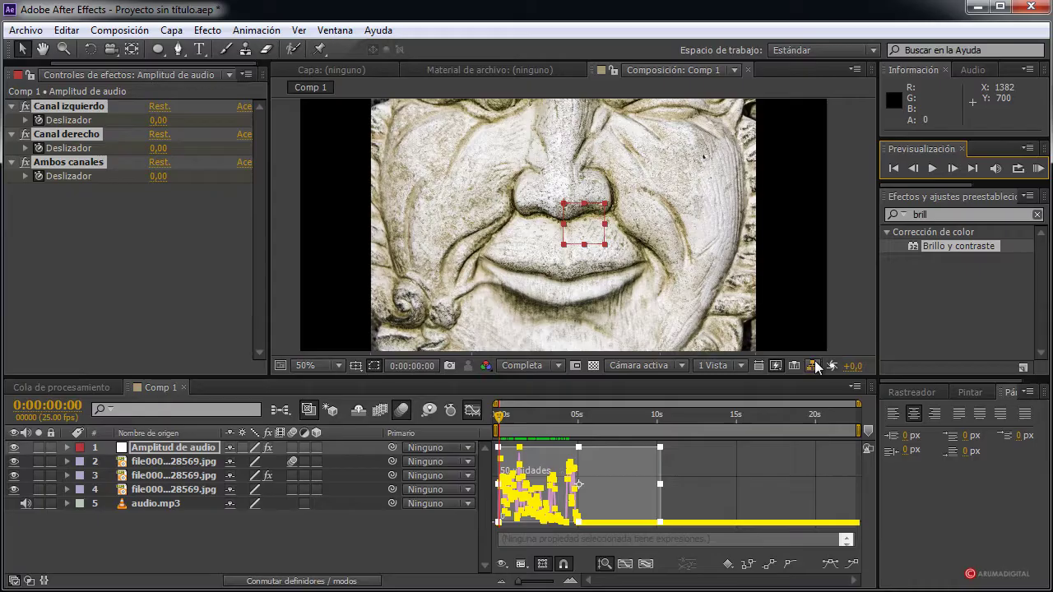
click(1040, 169)
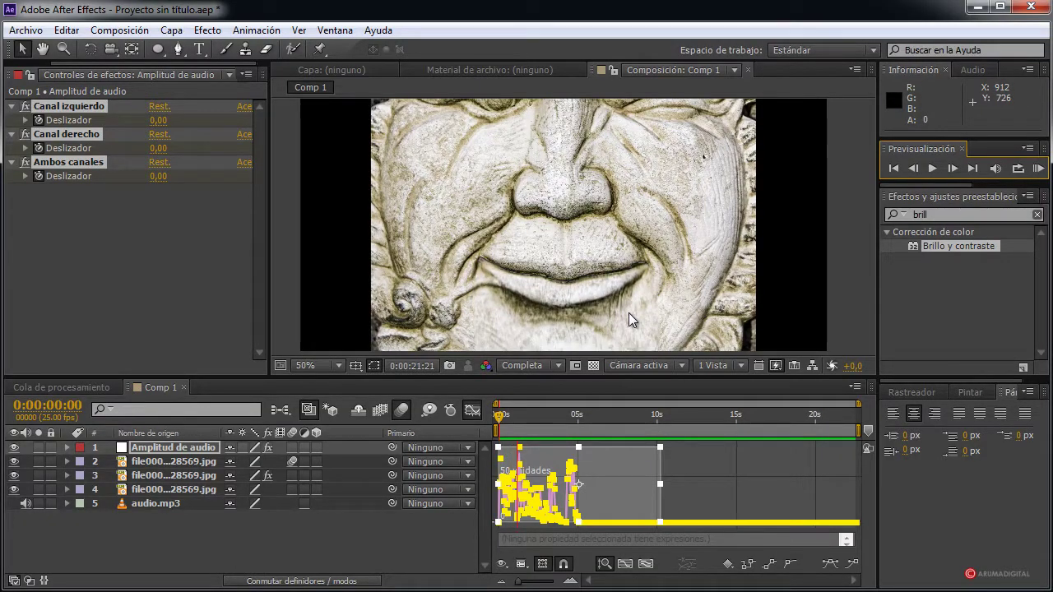
click(1039, 169)
scroll(607, 285, down, 2)
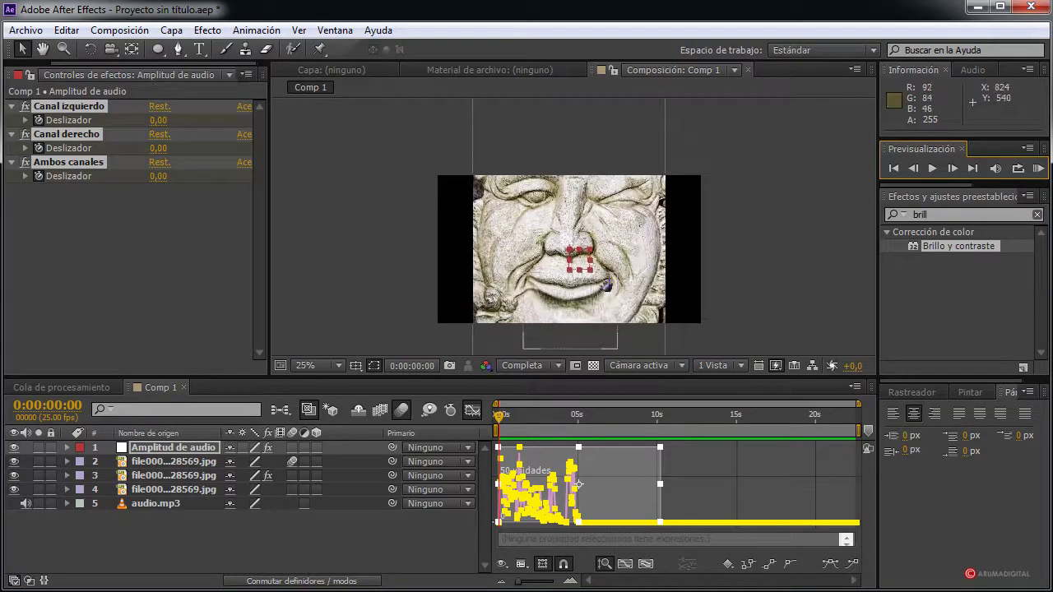
scroll(716, 252, up, 2)
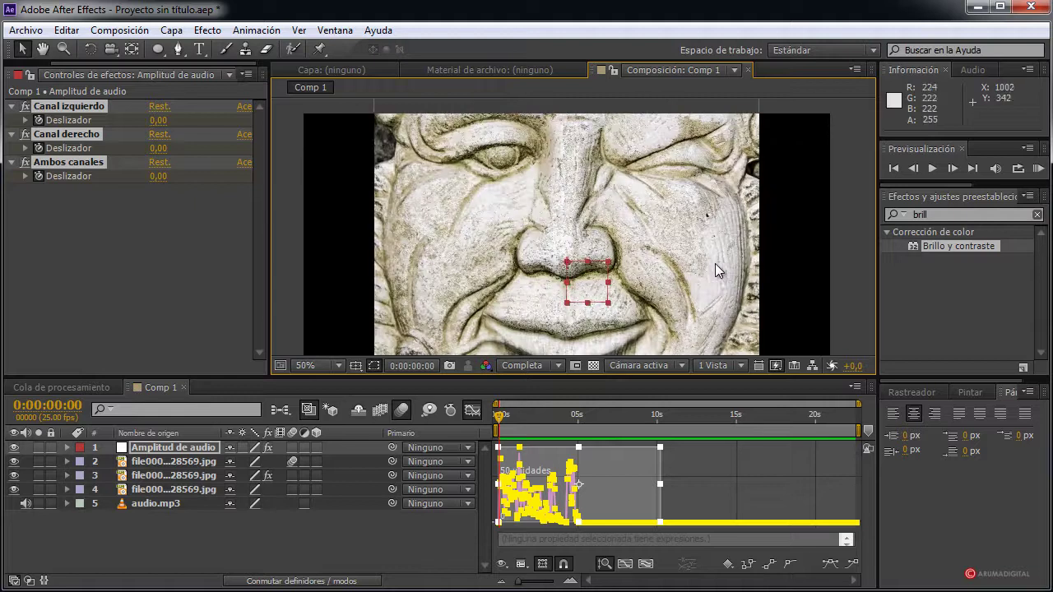
scroll(715, 261, down, 2)
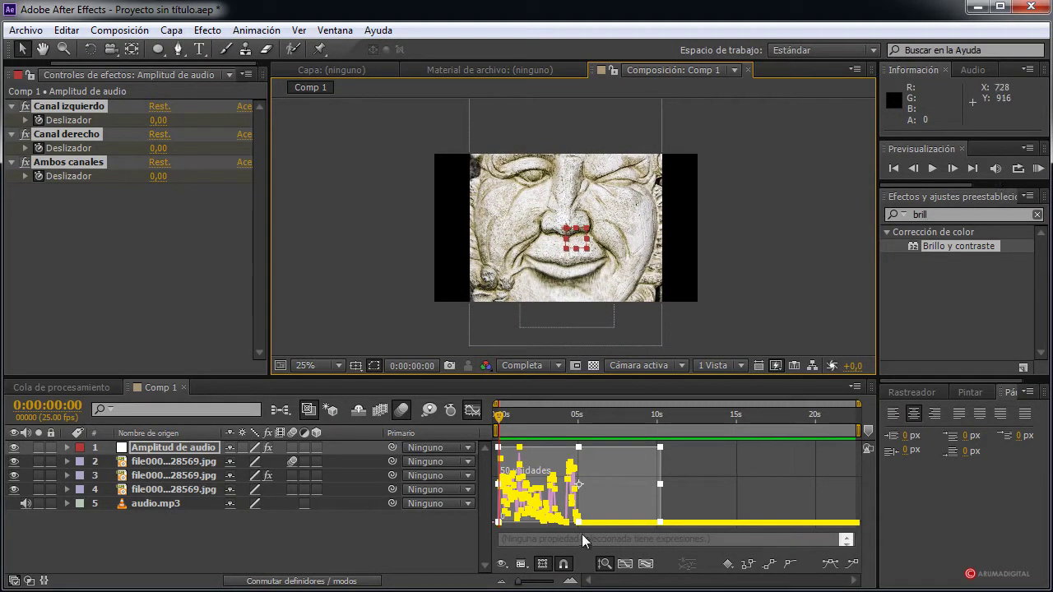
click(1035, 175)
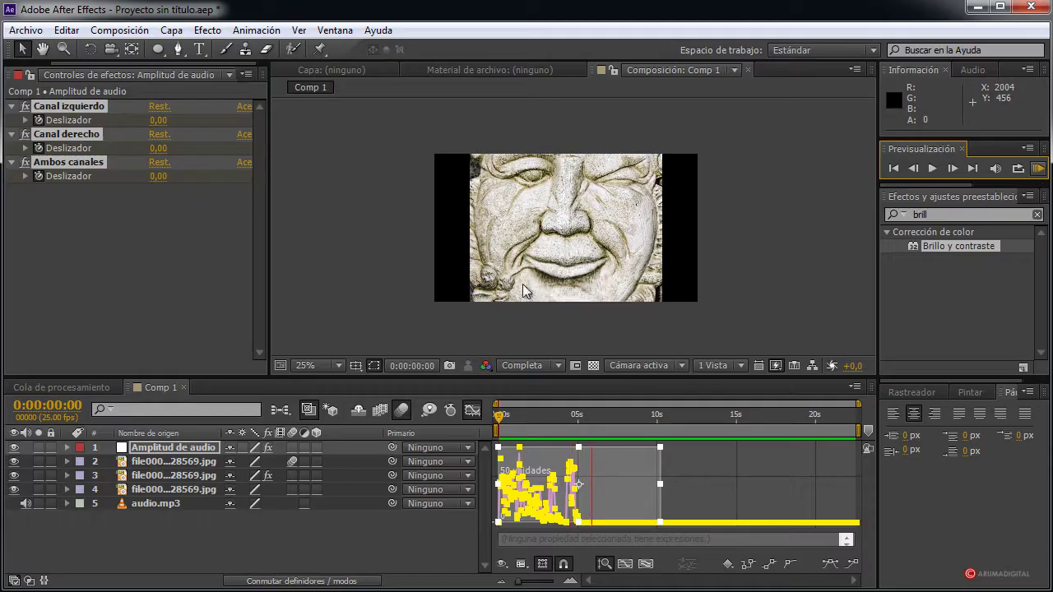
click(693, 239)
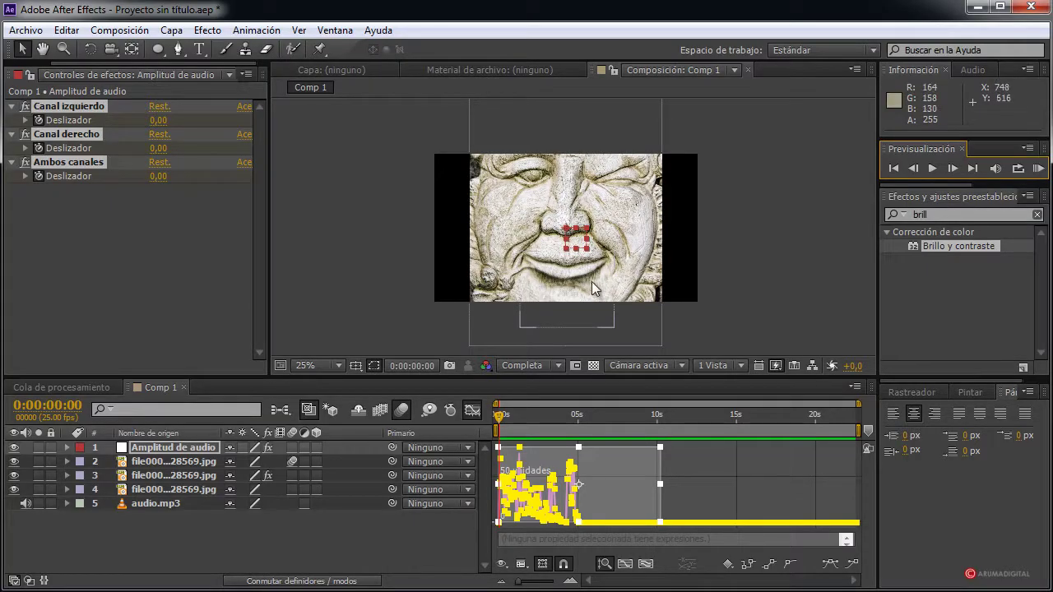
key(period)
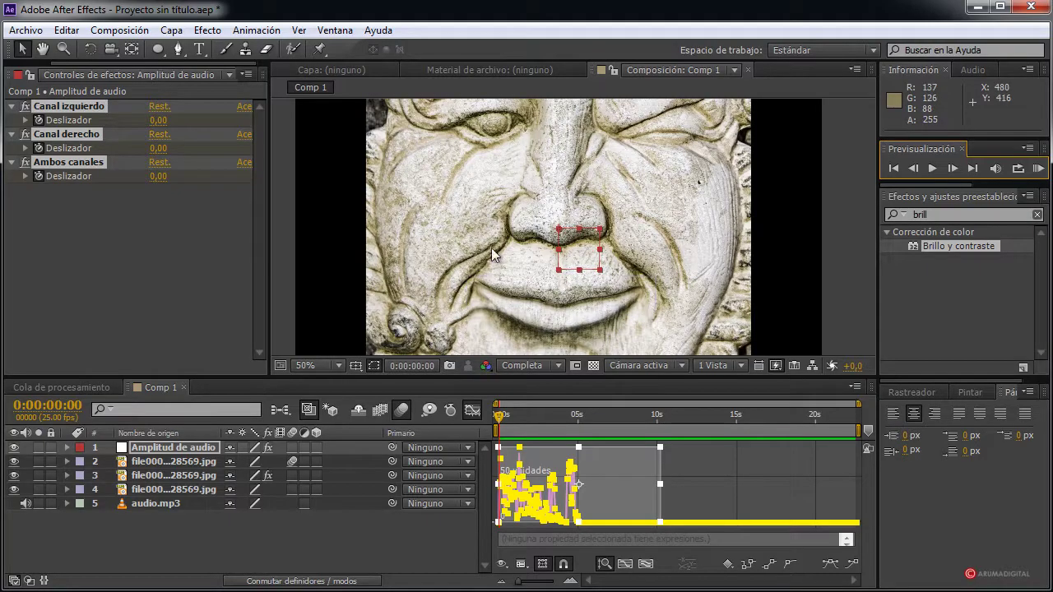
key(comma)
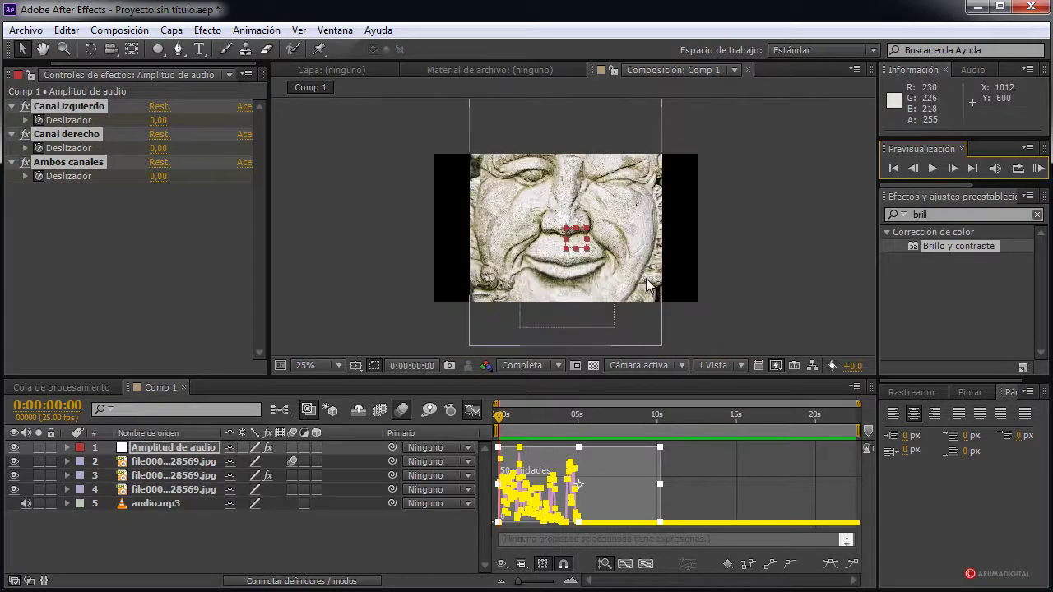
key(period)
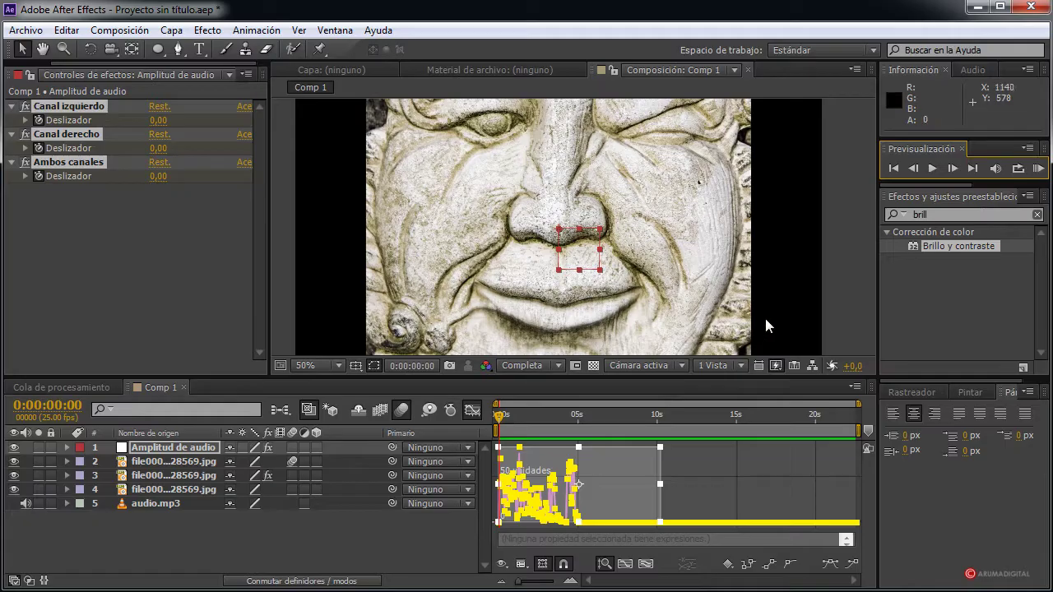